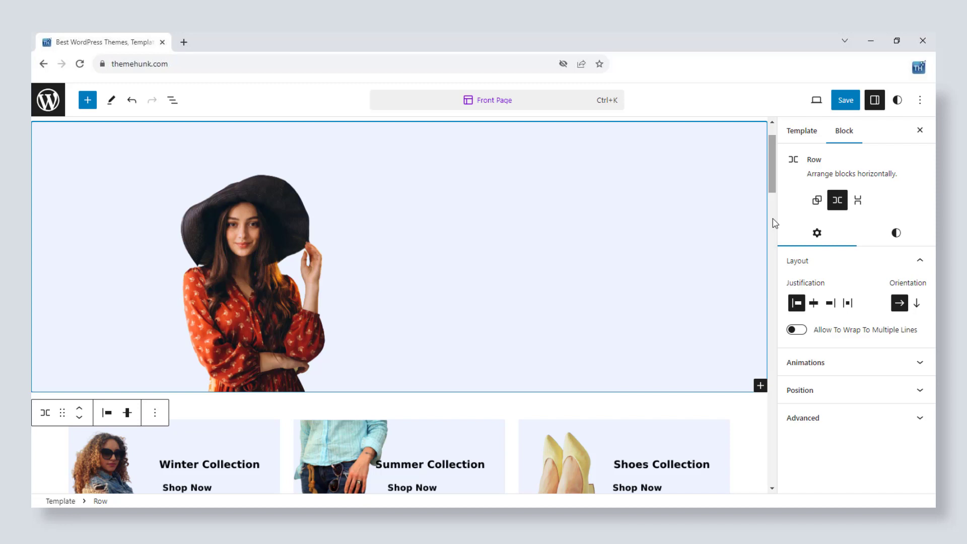
# - Insert the Vayu Heading block into the hero banner row, searching the block inserter for "vayu"
pyautogui.hotkey('ctrl', 'shift', ',')
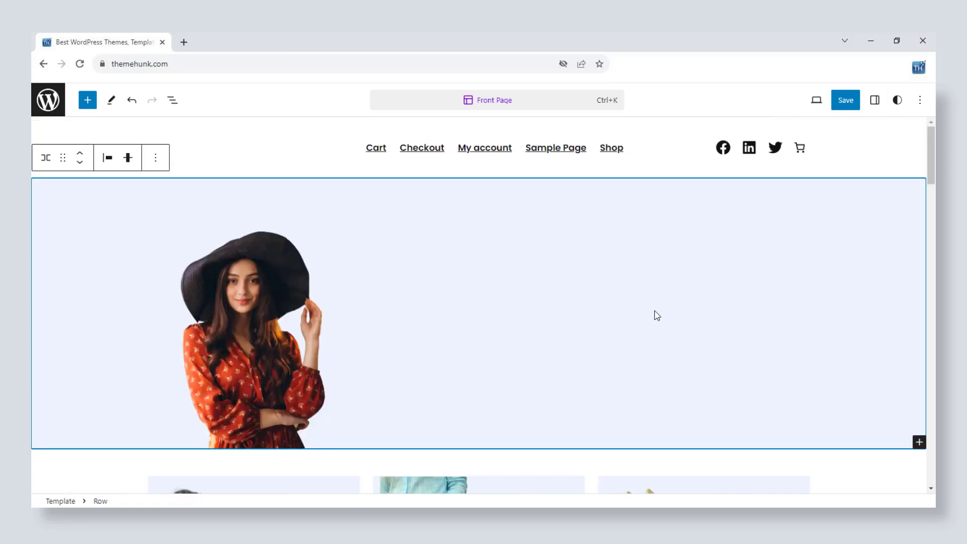
pyautogui.click(921, 442)
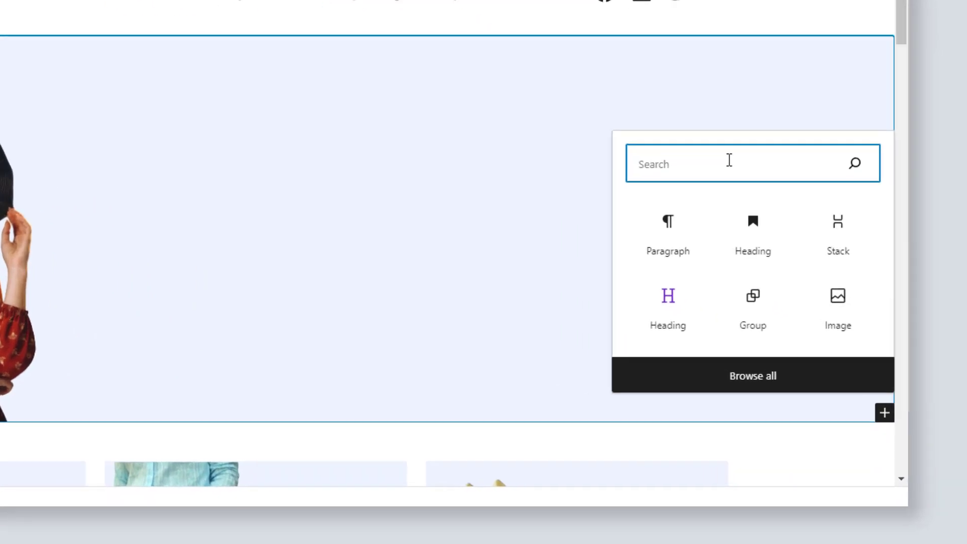
pyautogui.write('vayu')
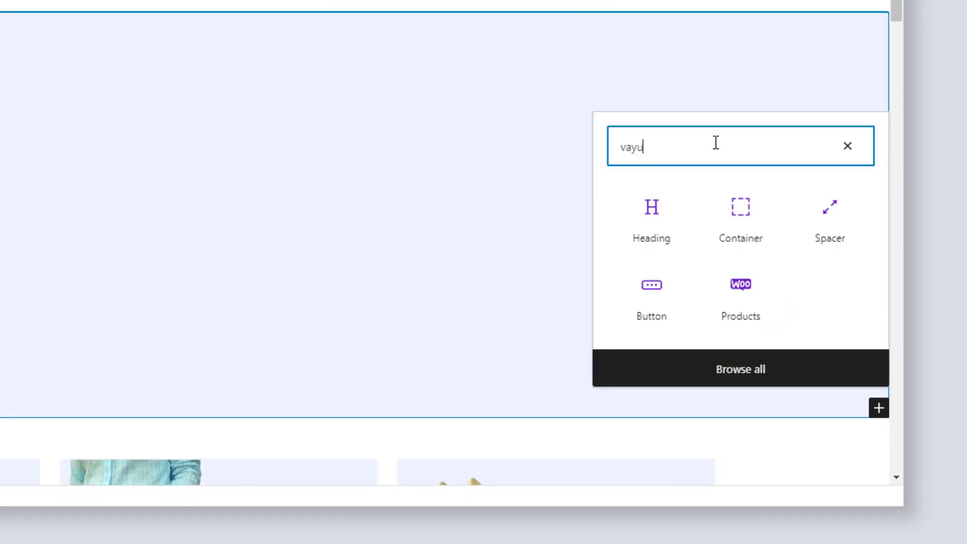
pyautogui.click(676, 241)
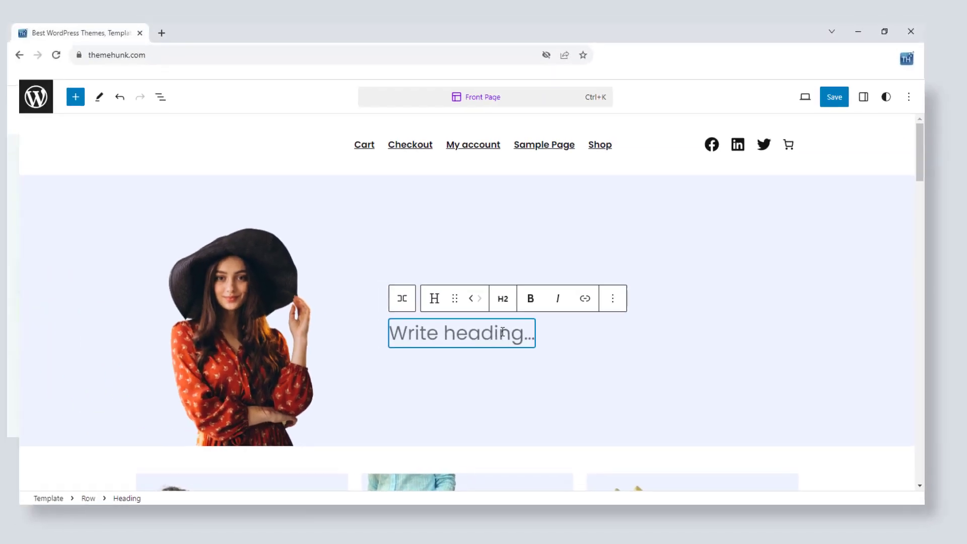
# - Enter "New Fashion Outfits" as the heading text and set its level to H1
pyautogui.write('New Fashio')
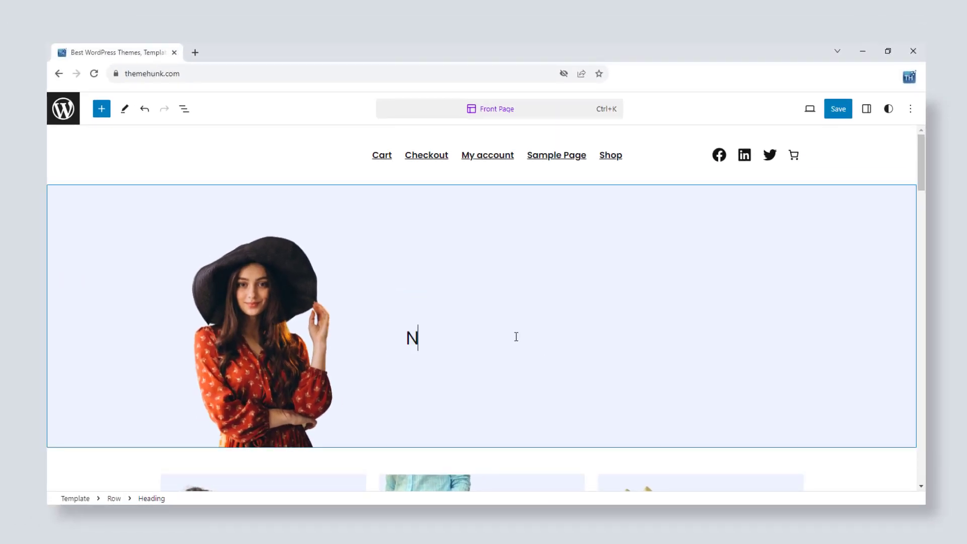
pyautogui.write('n Outfits')
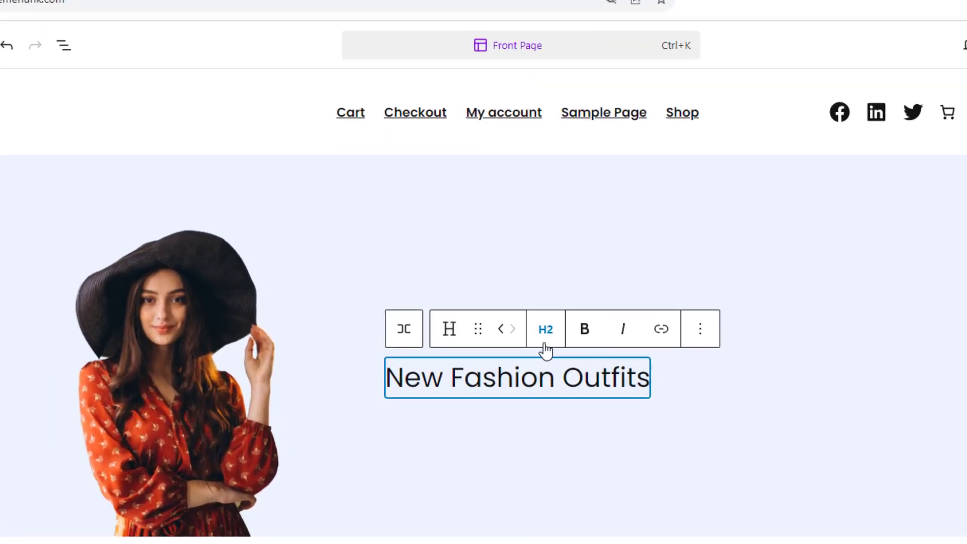
pyautogui.click(516, 304)
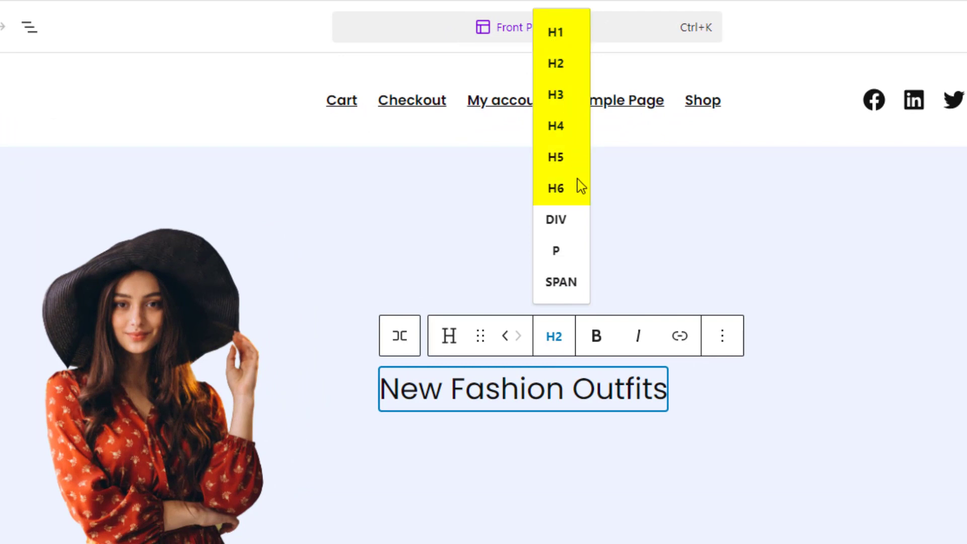
pyautogui.click(565, 34)
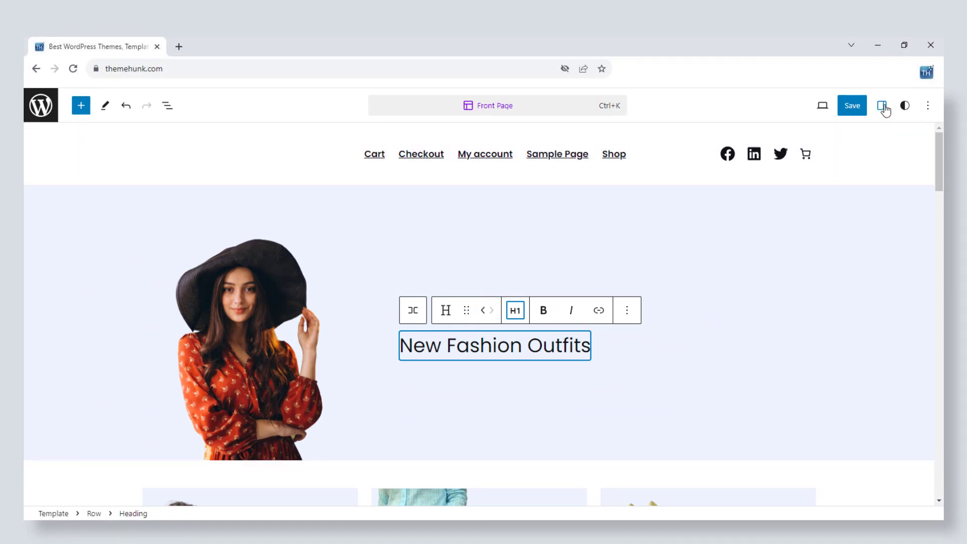
# - Set the heading's normal text color to the custom dark blue #032860 in the block settings
pyautogui.click(883, 105)
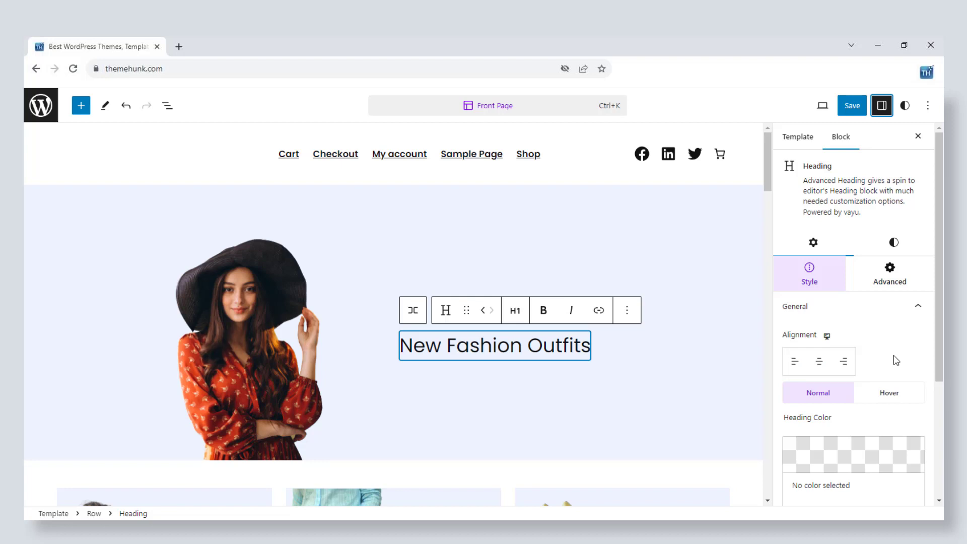
pyautogui.scroll(-3, 895, 361)
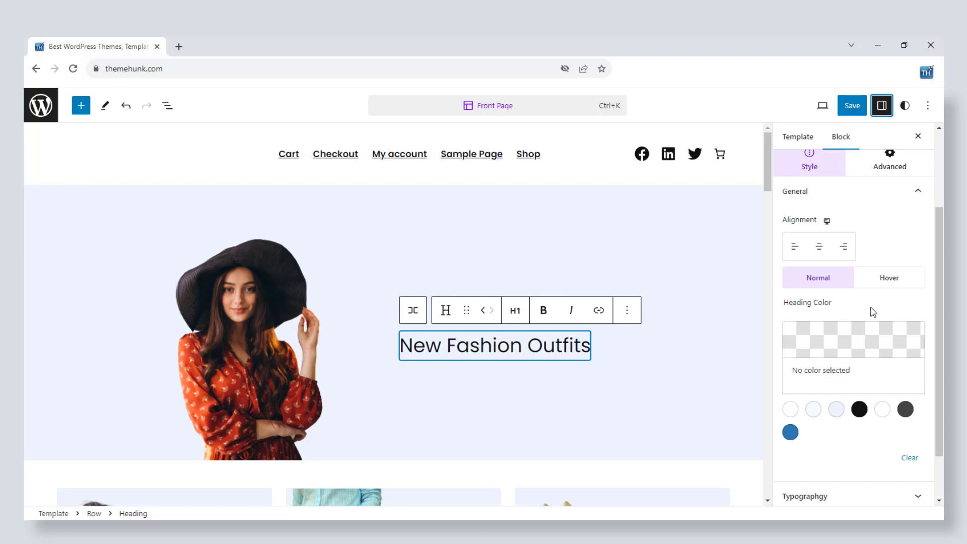
pyautogui.click(831, 345)
pyautogui.moveTo(851, 171); pyautogui.dragTo(873, 117)
pyautogui.click(595, 348)
pyautogui.click(838, 455)
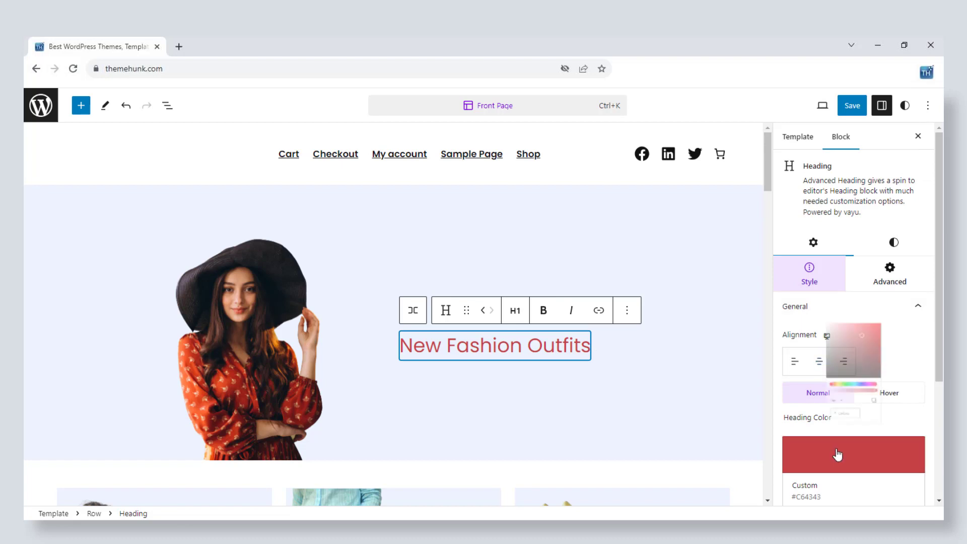
pyautogui.moveTo(887, 233); pyautogui.dragTo(897, 219)
pyautogui.moveTo(806, 345); pyautogui.dragTo(867, 346)
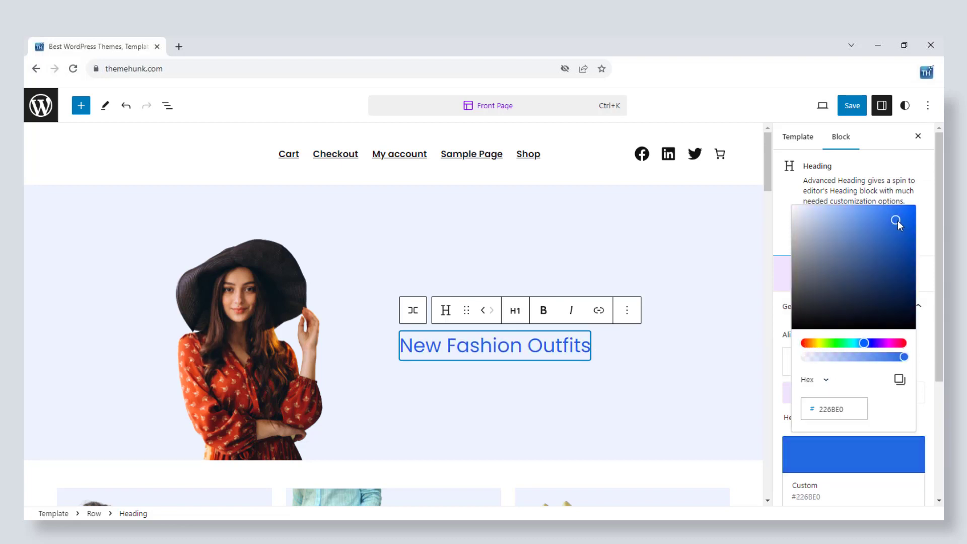
pyautogui.moveTo(898, 220); pyautogui.dragTo(911, 285)
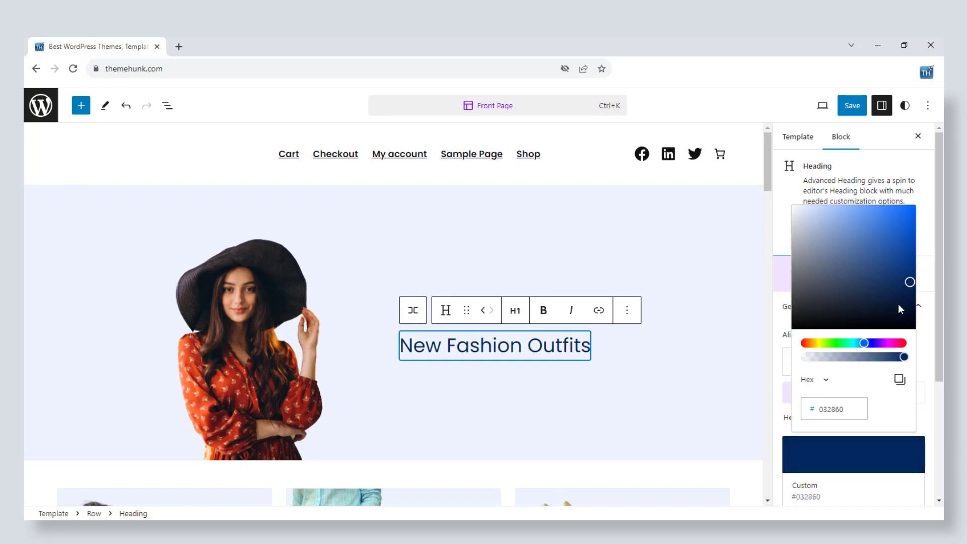
pyautogui.click(923, 418)
# - Set the heading's hover color to the custom blue #1C32D3
pyautogui.click(884, 394)
pyautogui.scroll(-1, 887, 381)
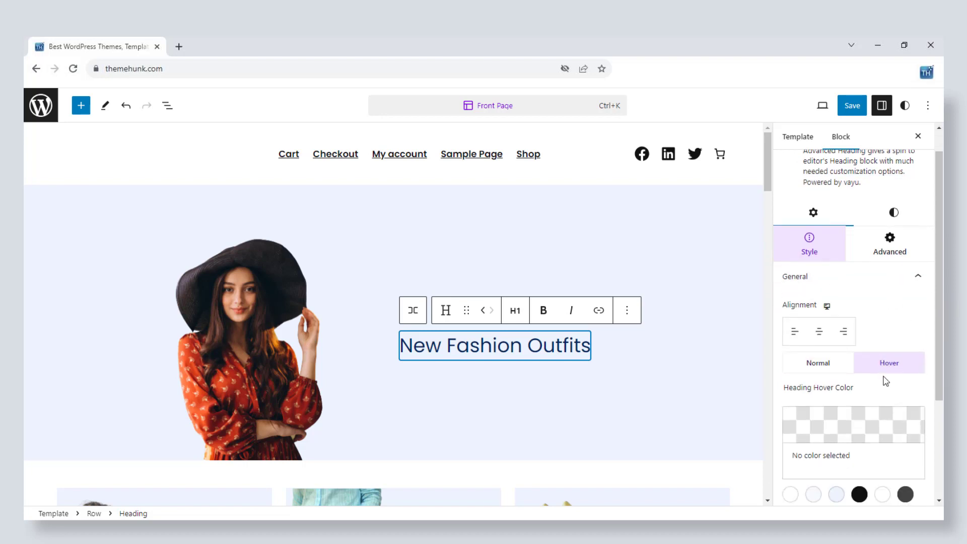
pyautogui.scroll(-2, 887, 381)
pyautogui.click(860, 339)
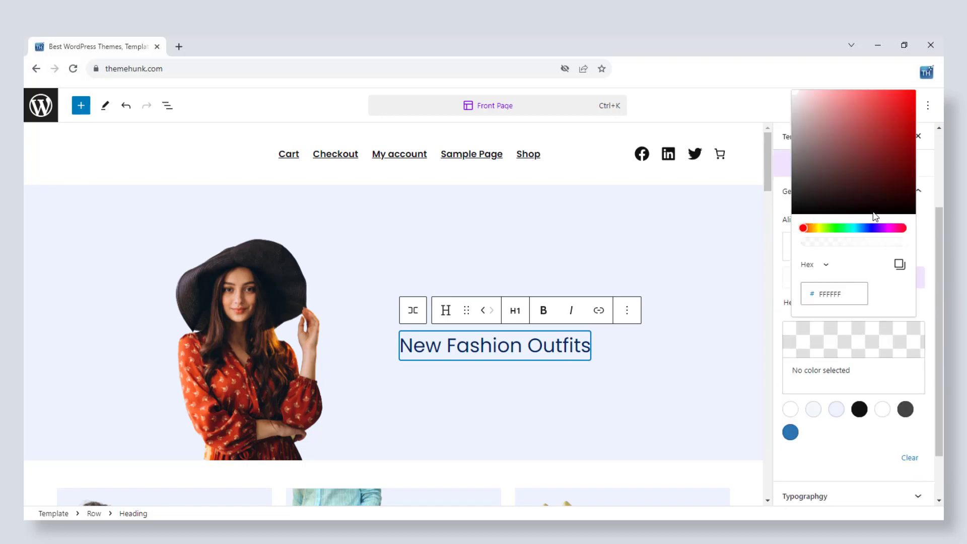
pyautogui.click(875, 229)
pyautogui.moveTo(894, 149); pyautogui.dragTo(907, 127)
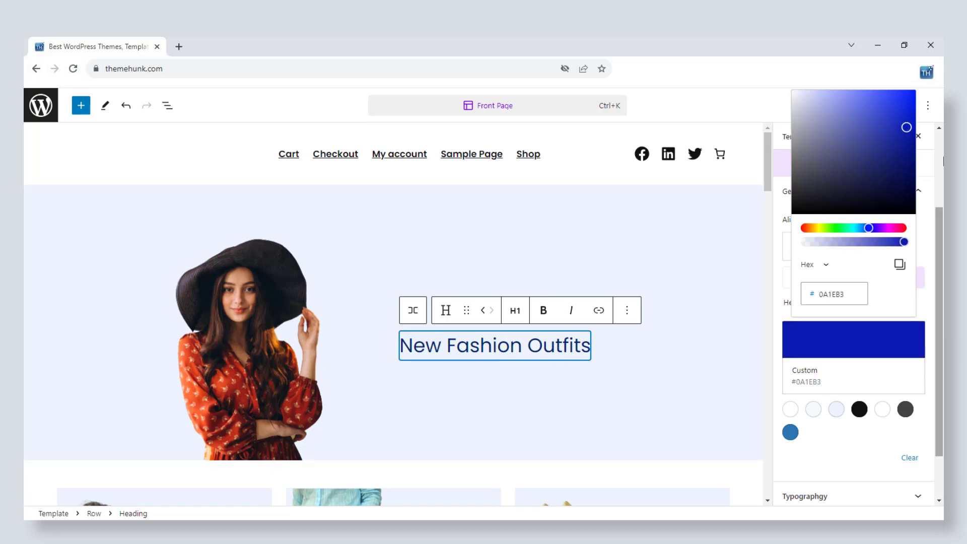
pyautogui.moveTo(902, 126); pyautogui.dragTo(899, 111)
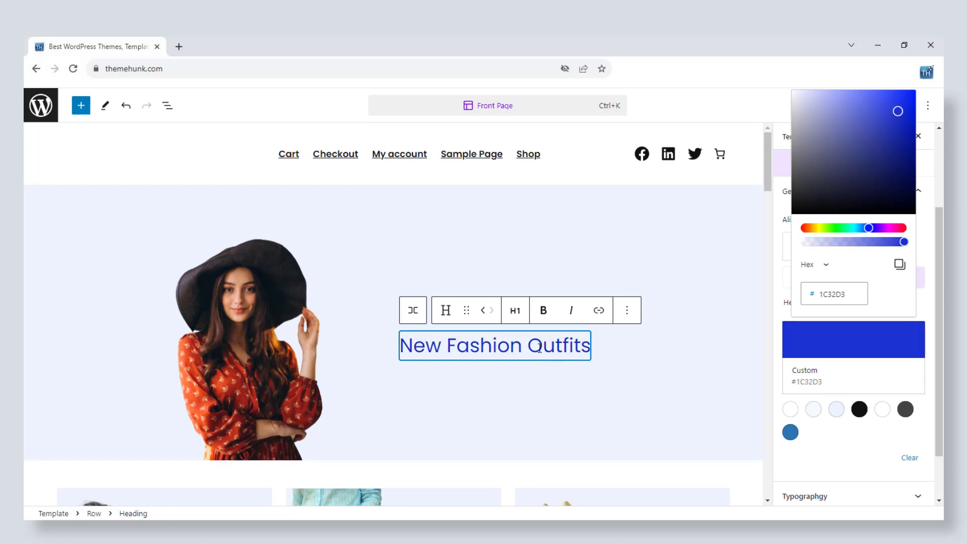
pyautogui.click(875, 450)
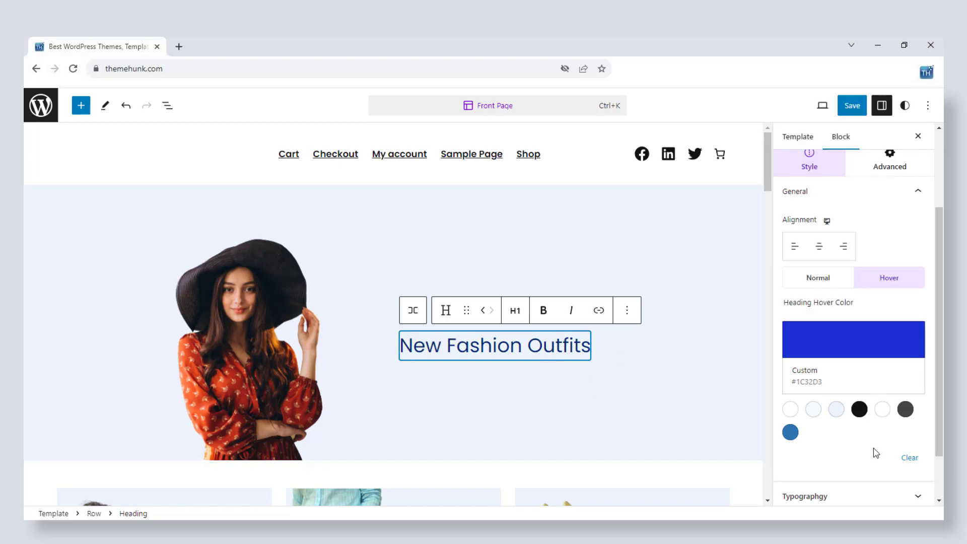
# - Collapse the heading's general settings and expand its typography settings
pyautogui.scroll(-1, 862, 445)
pyautogui.scroll(-1, 861, 445)
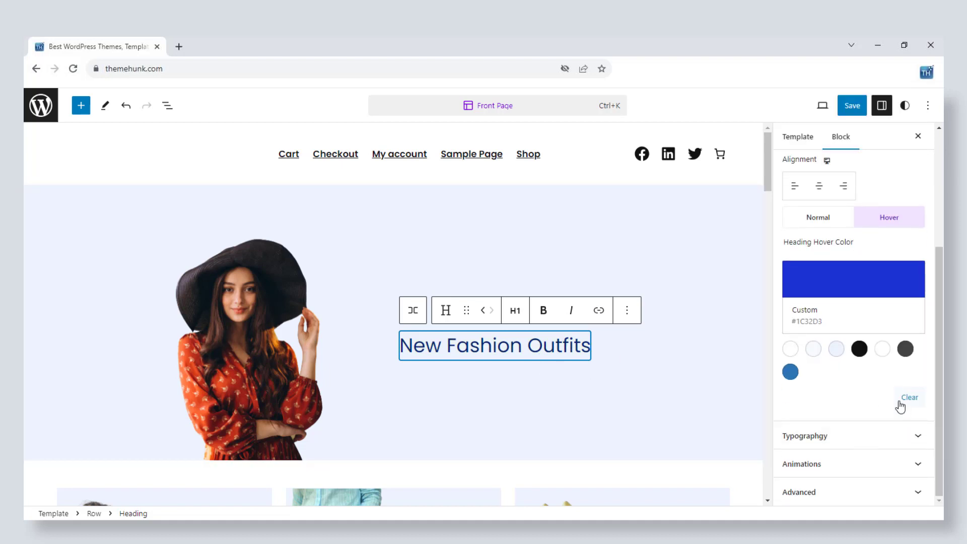
pyautogui.scroll(4, 867, 302)
pyautogui.click(877, 243)
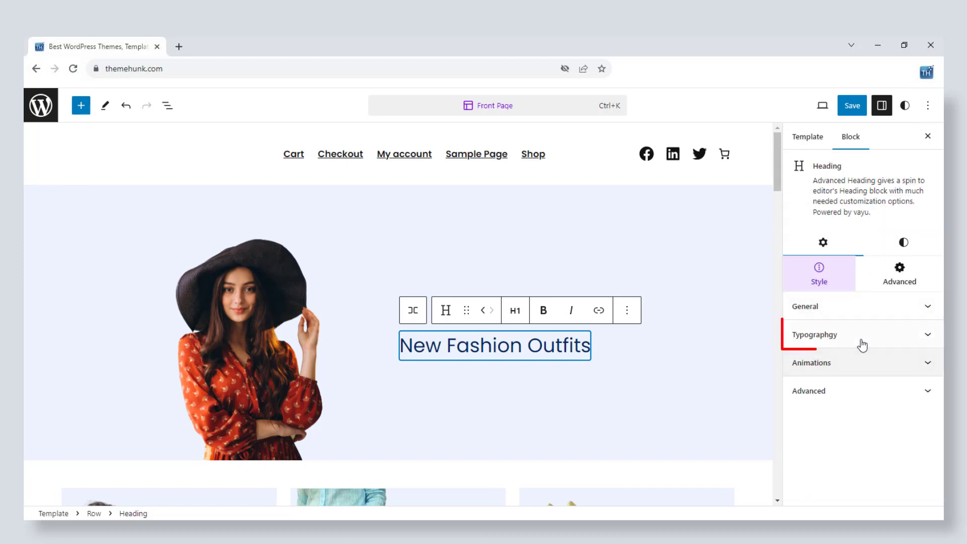
pyautogui.click(893, 341)
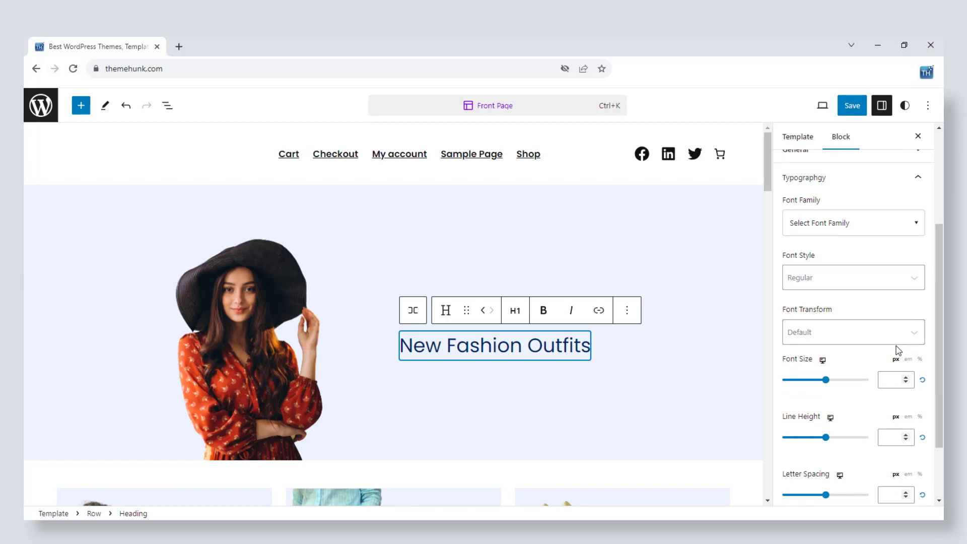
# - Try the Abel font family on the heading and revert it to Default
pyautogui.click(896, 231)
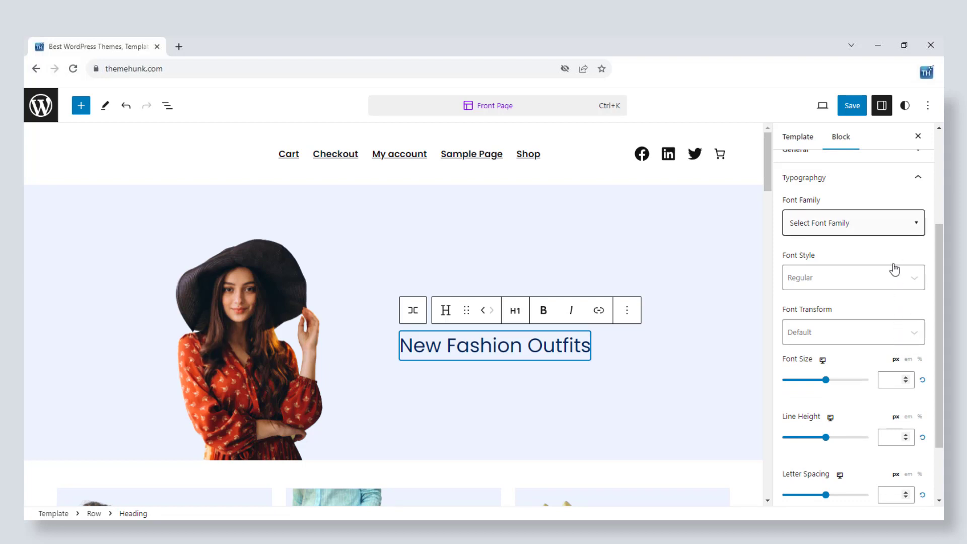
pyautogui.moveTo(915, 306); pyautogui.dragTo(940, 297)
pyautogui.click(830, 369)
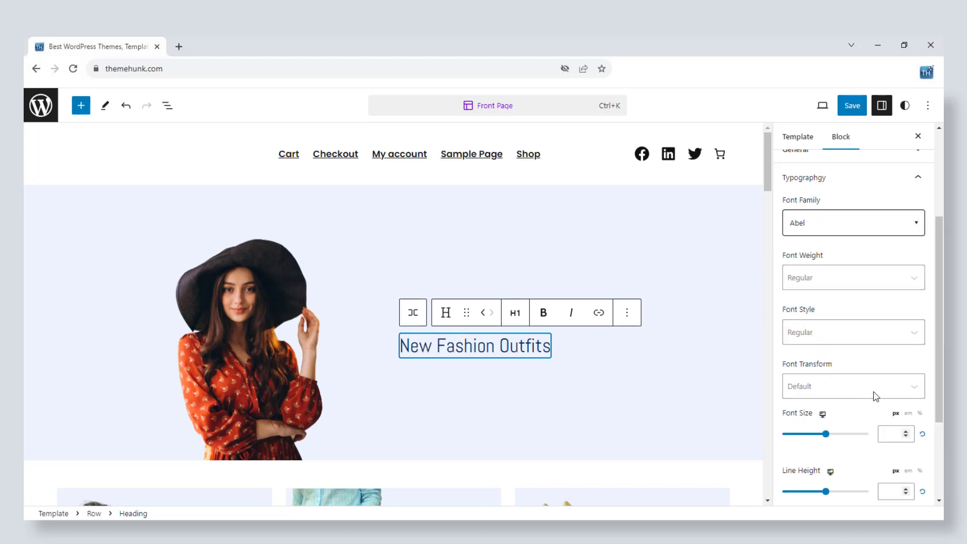
pyautogui.click(899, 222)
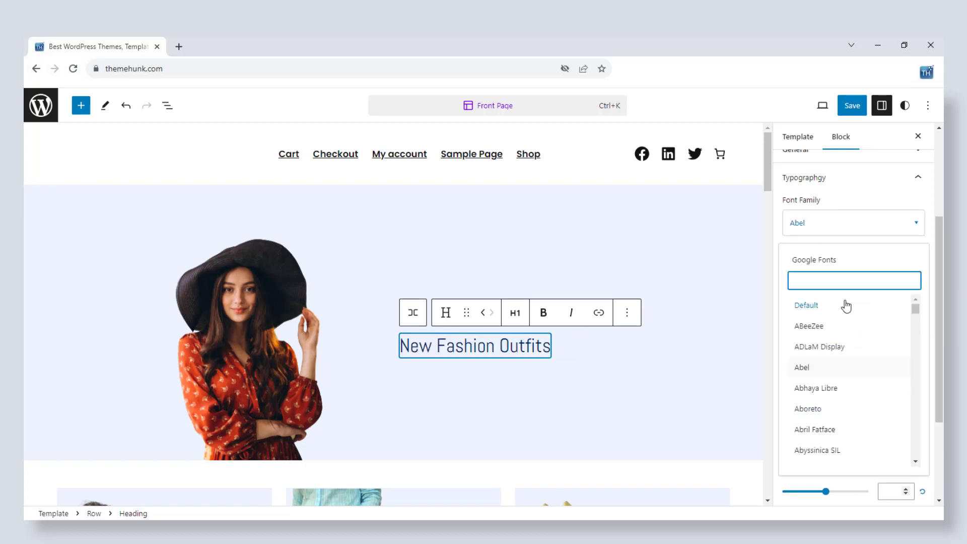
pyautogui.click(846, 306)
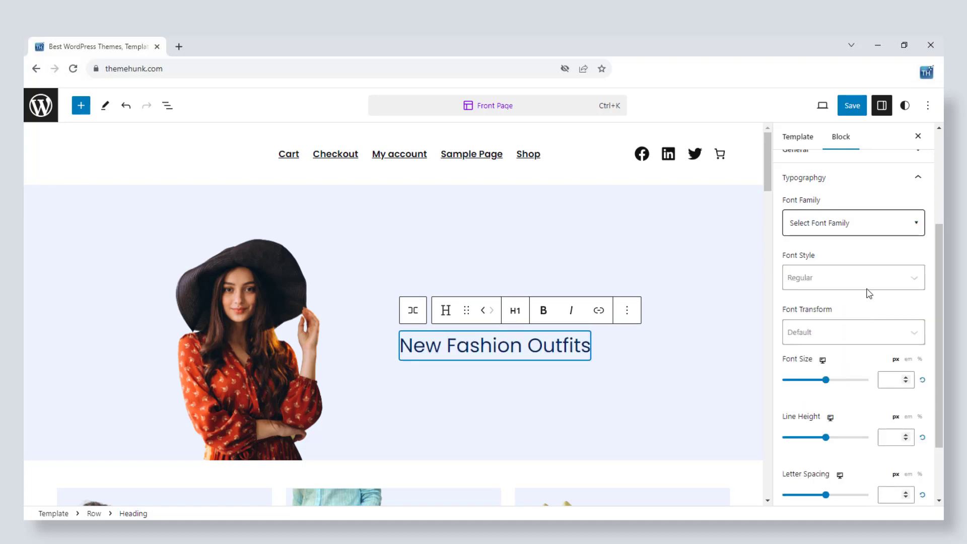
# - Try the Italic font style on the heading and restore it to Regular
pyautogui.click(870, 281)
pyautogui.click(856, 308)
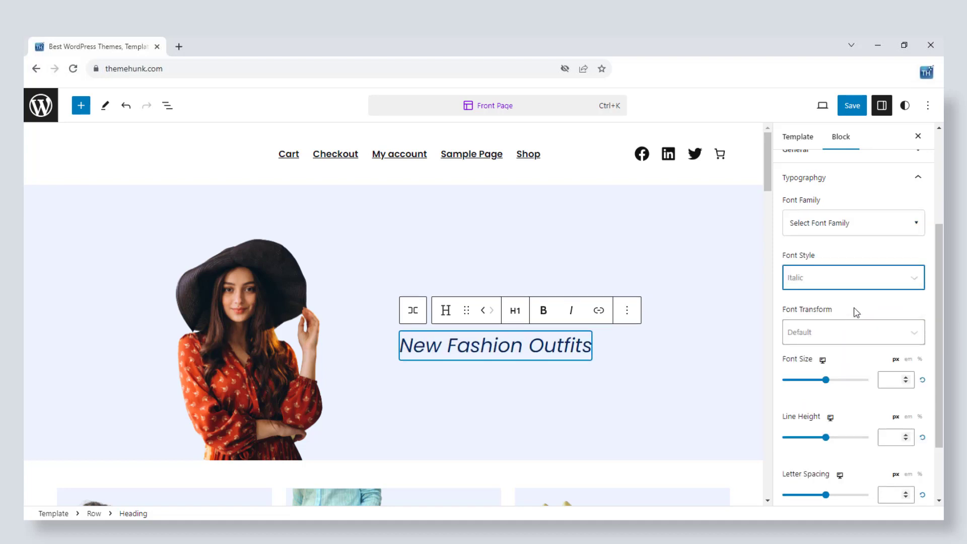
pyautogui.click(857, 283)
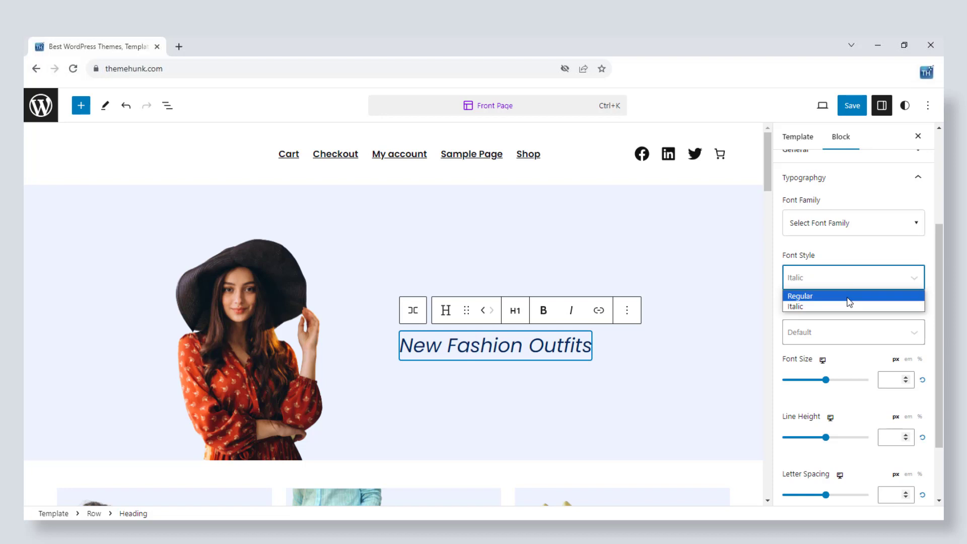
pyautogui.click(850, 297)
# - Try other font transforms on the heading, including Uppercase, and settle on Capitalize
pyautogui.click(876, 339)
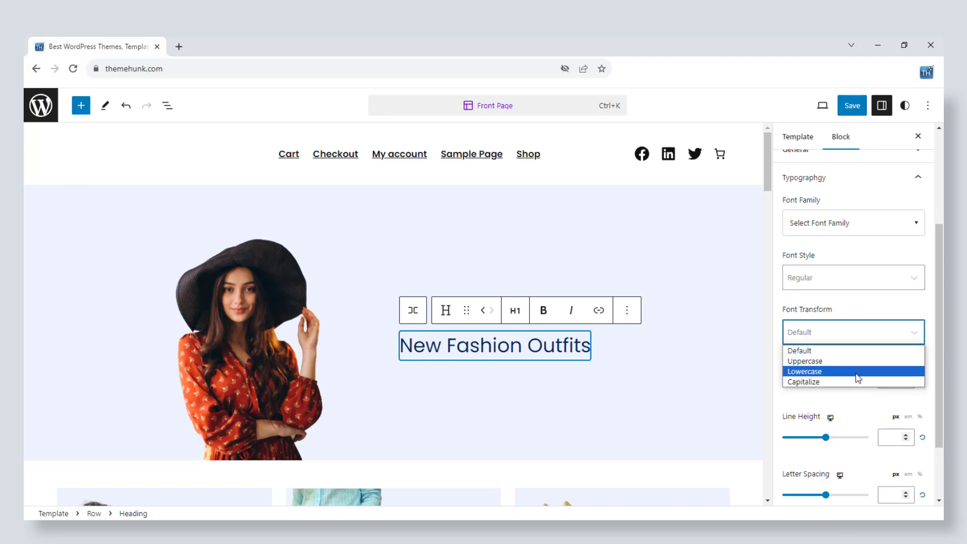
pyautogui.click(850, 359)
pyautogui.click(865, 340)
pyautogui.click(855, 371)
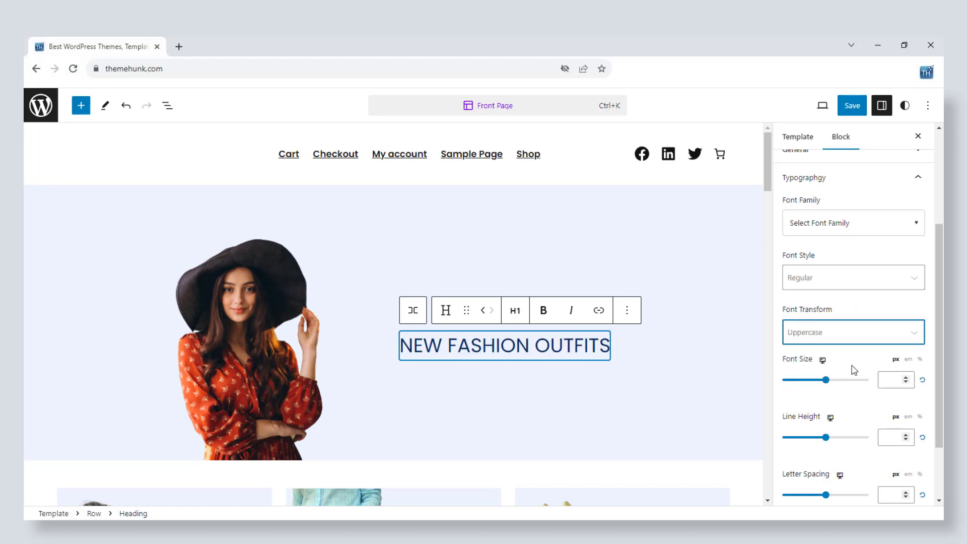
pyautogui.click(859, 334)
pyautogui.click(853, 382)
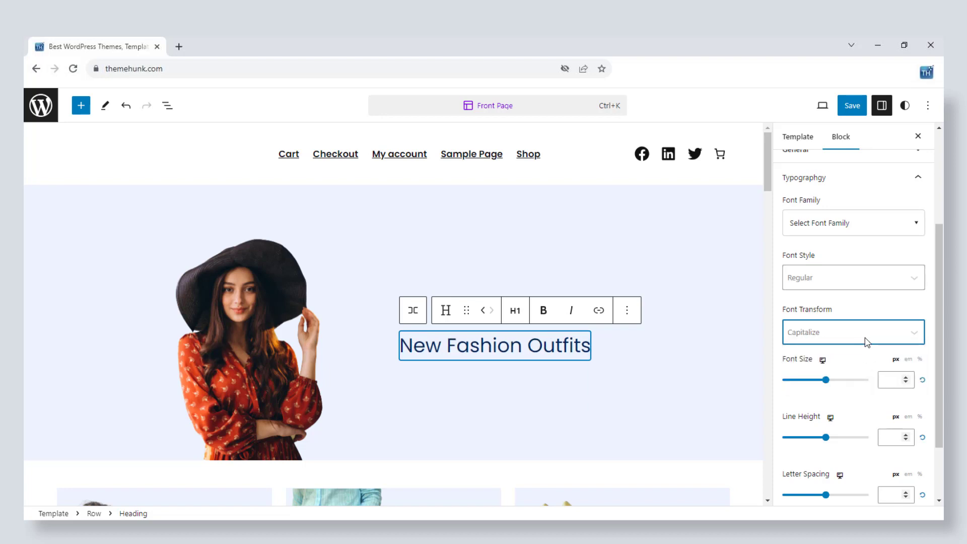
pyautogui.click(866, 340)
pyautogui.click(867, 339)
pyautogui.click(863, 370)
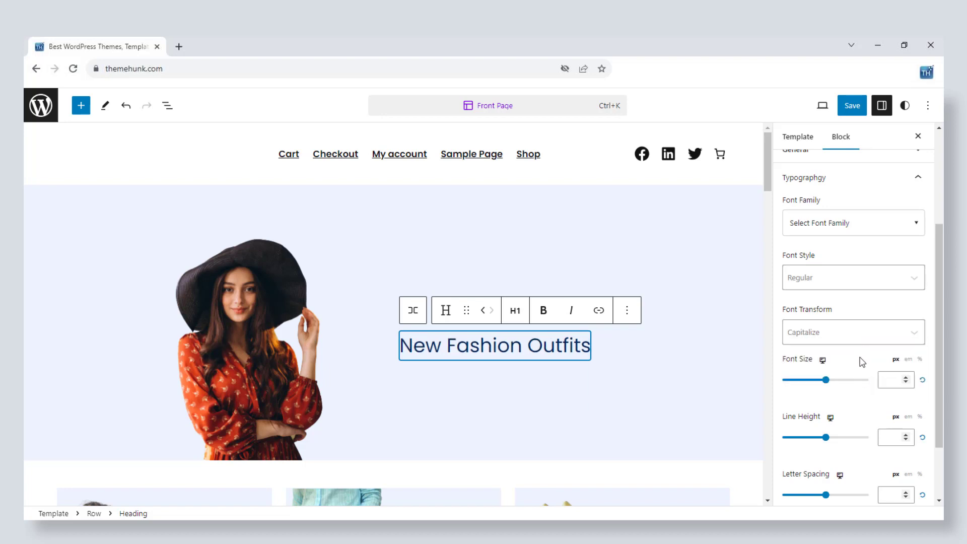
# - Set the heading's font size to 44.8 px and its line height to 82 px
pyautogui.scroll(-2, 860, 362)
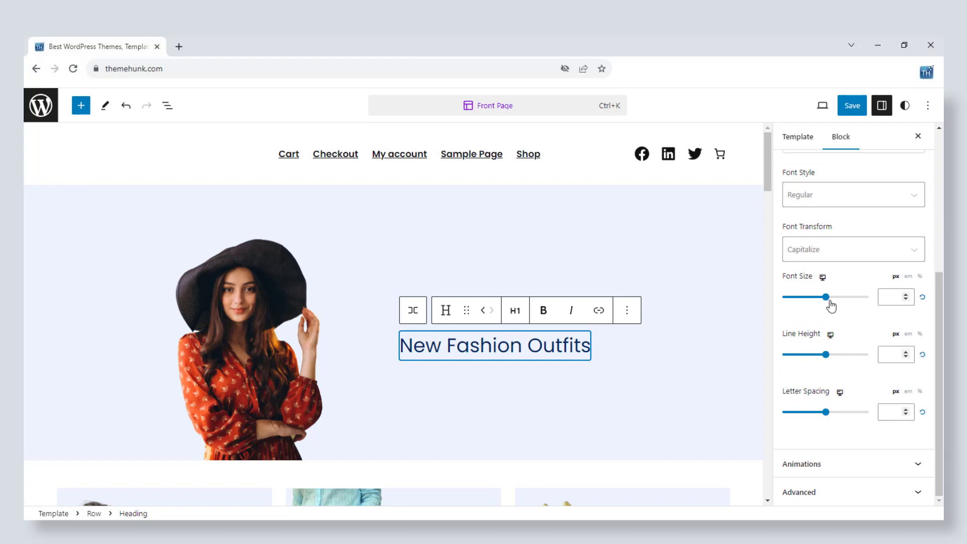
pyautogui.moveTo(826, 297)
pyautogui.mouseDown()
pyautogui.moveTo(786, 299)
pyautogui.moveTo(808, 302)
pyautogui.mouseUp()
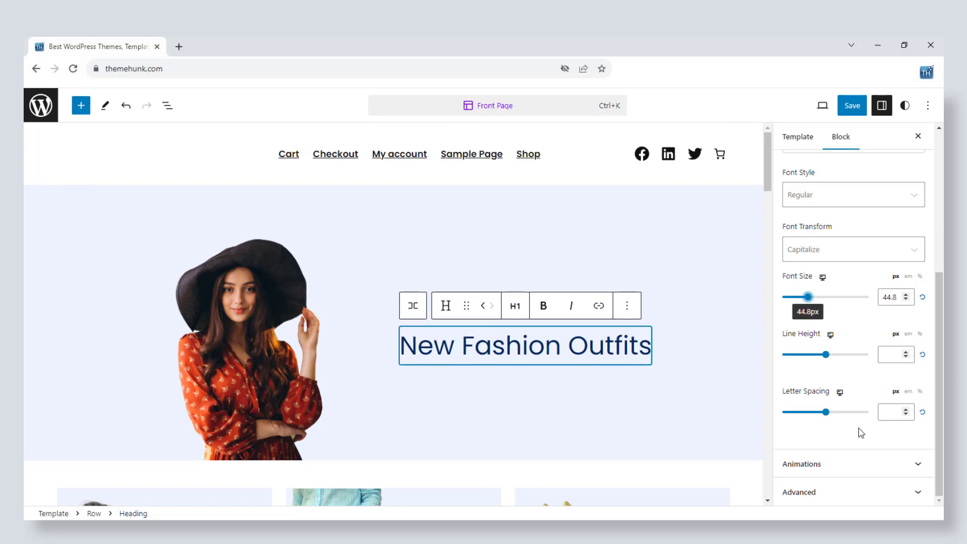
pyautogui.moveTo(826, 355)
pyautogui.mouseDown()
pyautogui.moveTo(813, 367)
pyautogui.moveTo(850, 369)
pyautogui.moveTo(831, 365)
pyautogui.mouseUp()
# - Try a letter spacing of 50 px on the heading and reset it to the default
pyautogui.moveTo(827, 414); pyautogui.dragTo(769, 405)
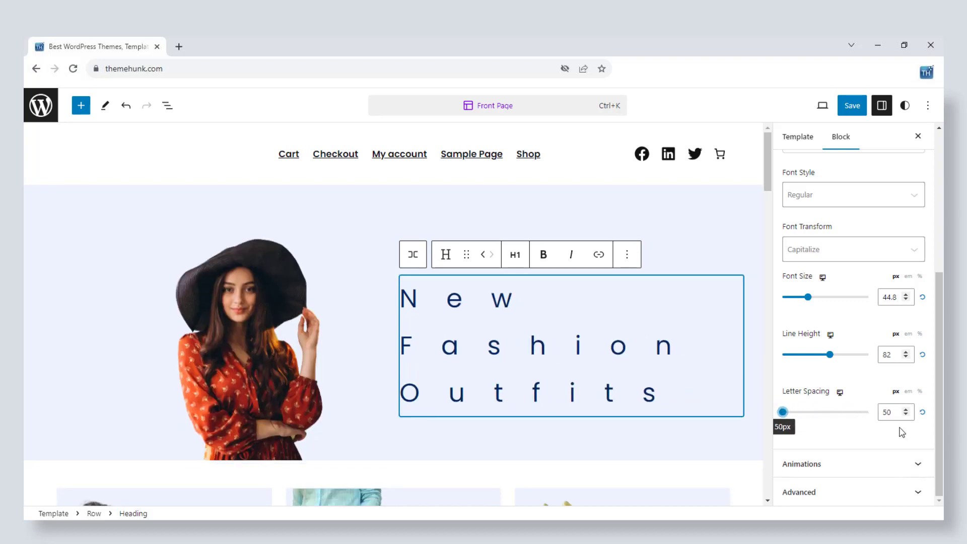
pyautogui.click(923, 413)
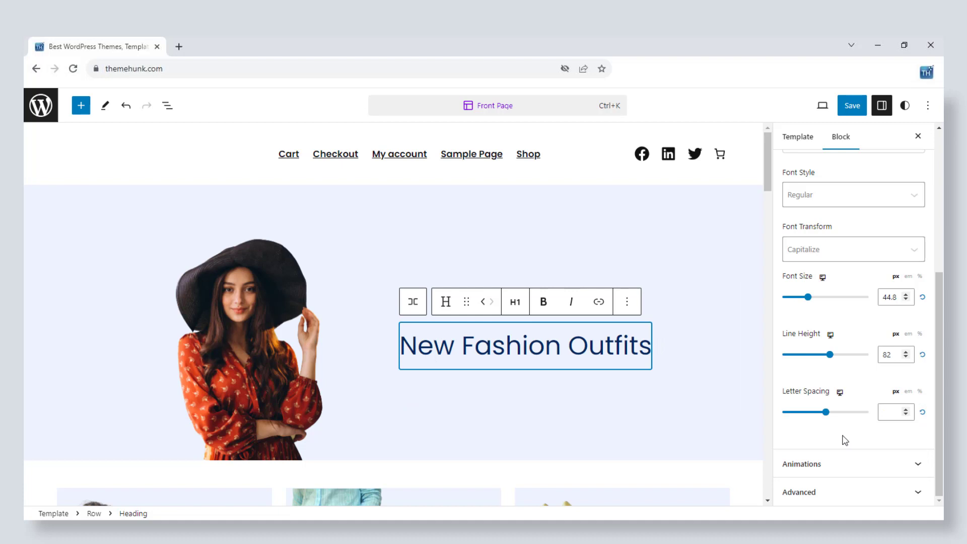
# - Try the Back In Right and Zoom In animations on the heading
pyautogui.scroll(3, 873, 308)
pyautogui.click(907, 219)
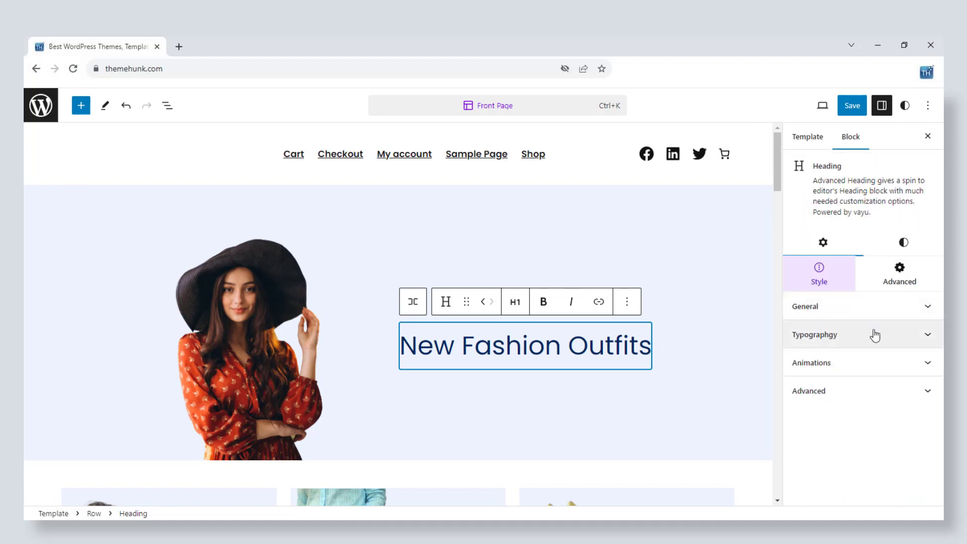
pyautogui.click(861, 377)
pyautogui.click(887, 410)
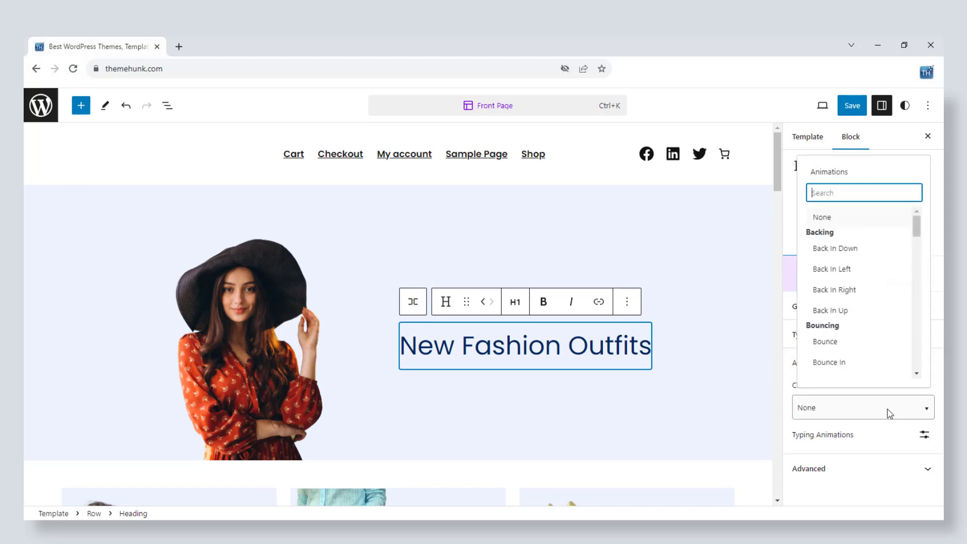
pyautogui.click(868, 301)
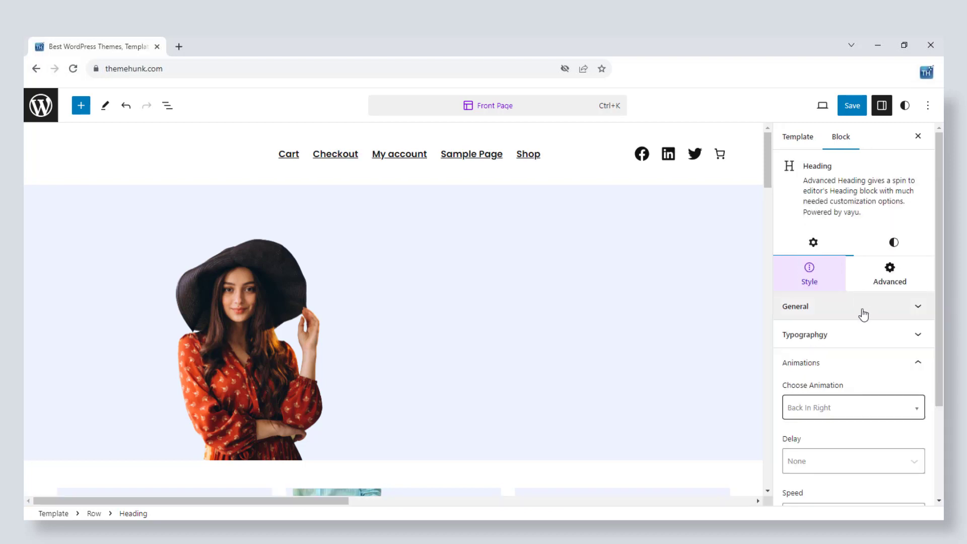
pyautogui.click(845, 405)
pyautogui.scroll(-10, 839, 370)
pyautogui.click(838, 328)
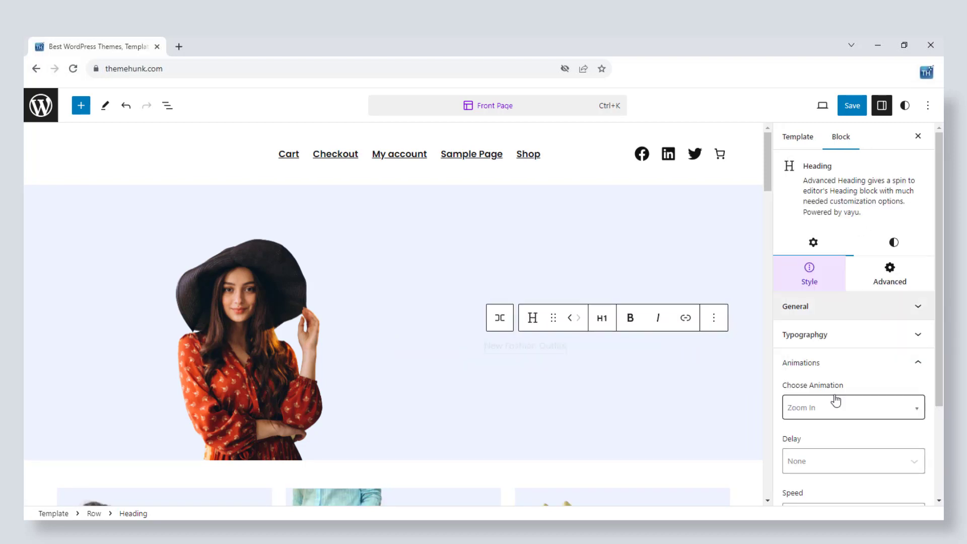
# - Try the Hinge animation on the heading and reset the animation to None
pyautogui.click(844, 415)
pyautogui.scroll(-10, 845, 309)
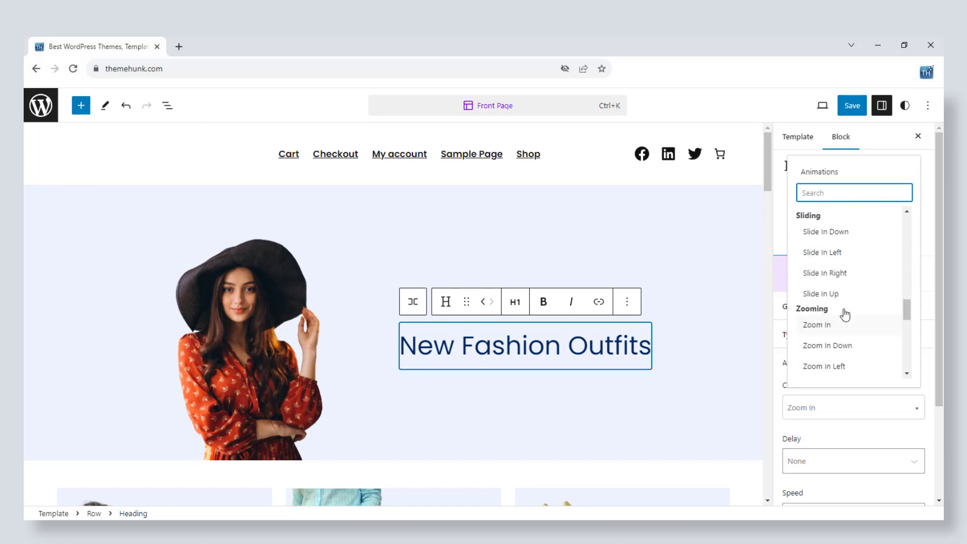
pyautogui.click(838, 347)
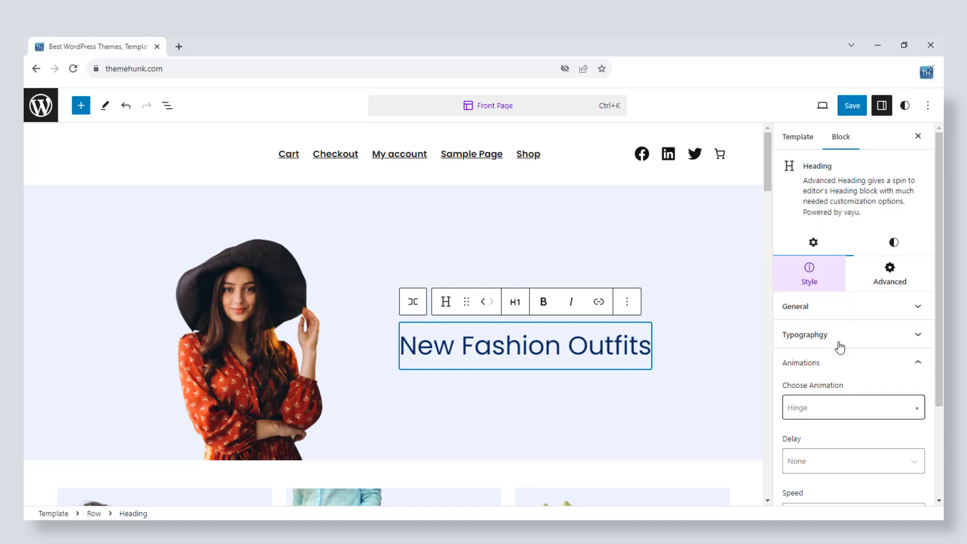
pyautogui.click(864, 412)
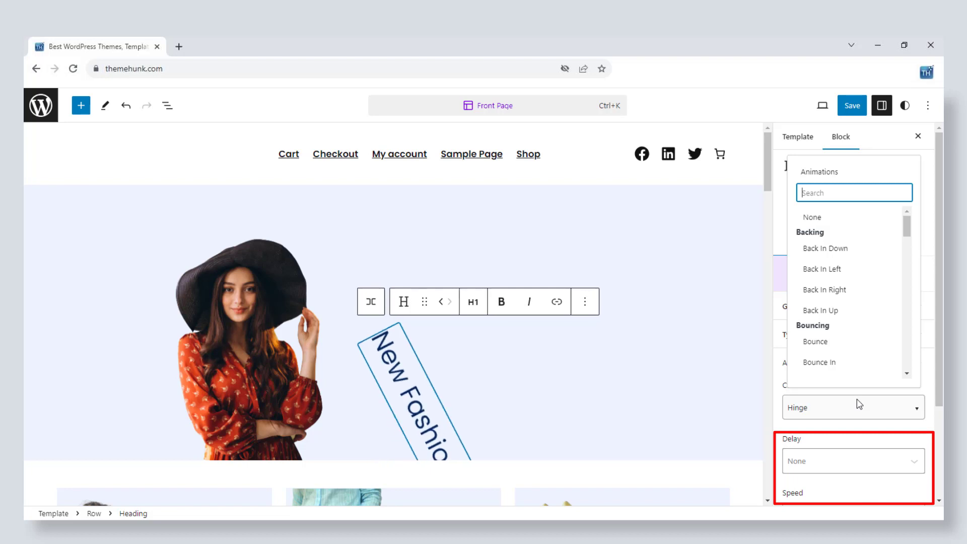
pyautogui.click(832, 217)
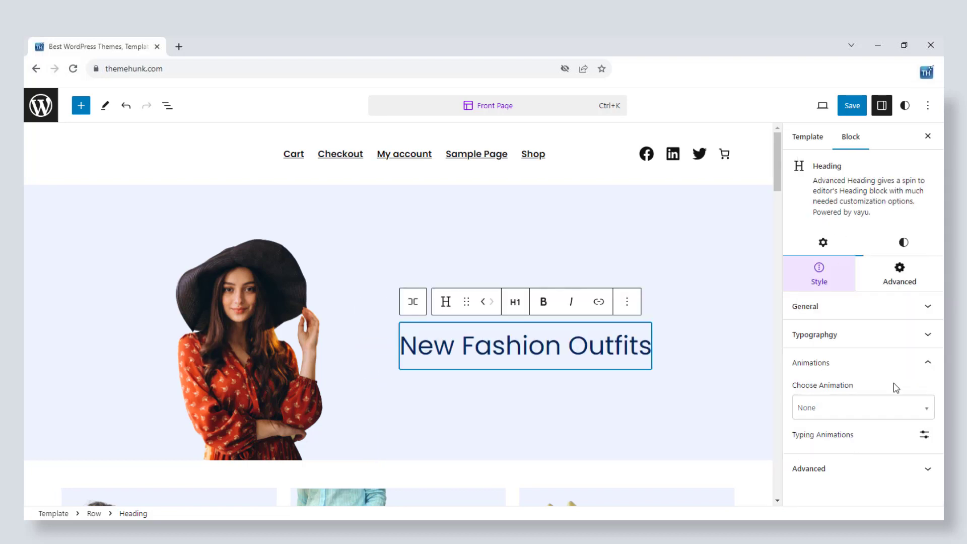
pyautogui.click(916, 362)
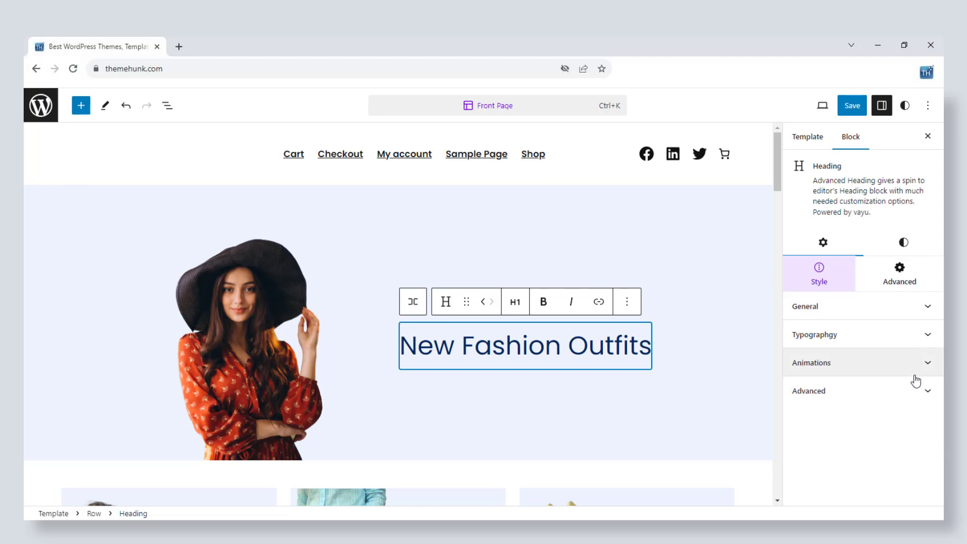
# - View the heading's additional CSS class option
pyautogui.click(897, 398)
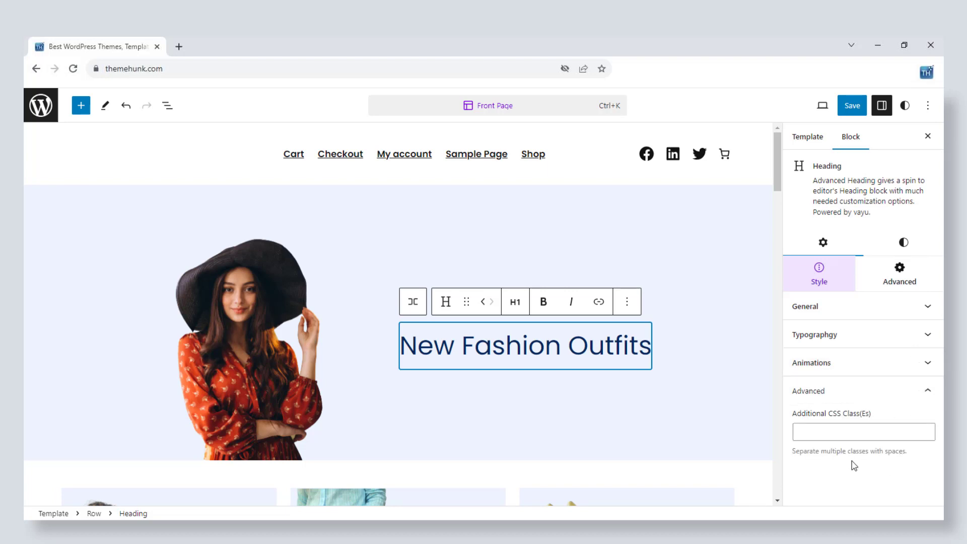
pyautogui.click(868, 392)
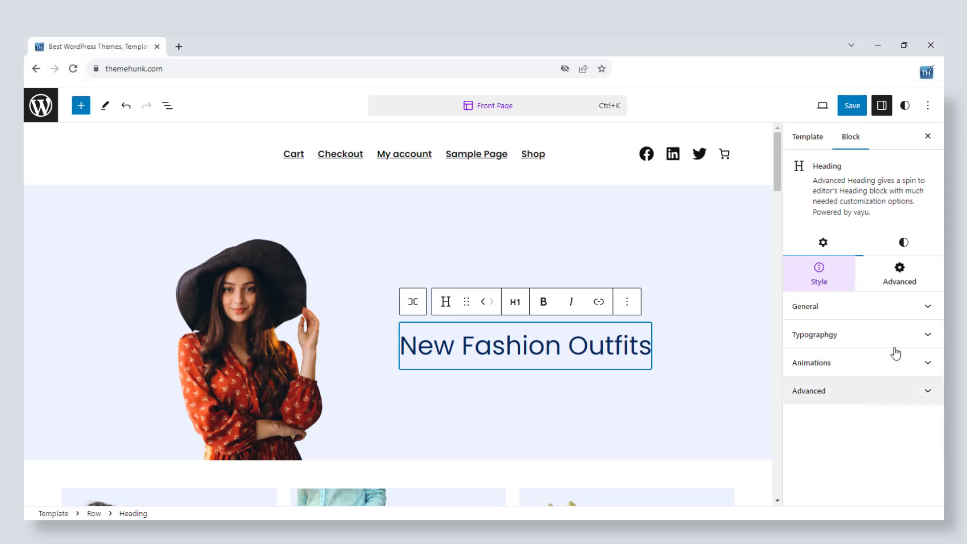
# - Try a linked padding of 8 px on all four sides of the heading
pyautogui.click(918, 293)
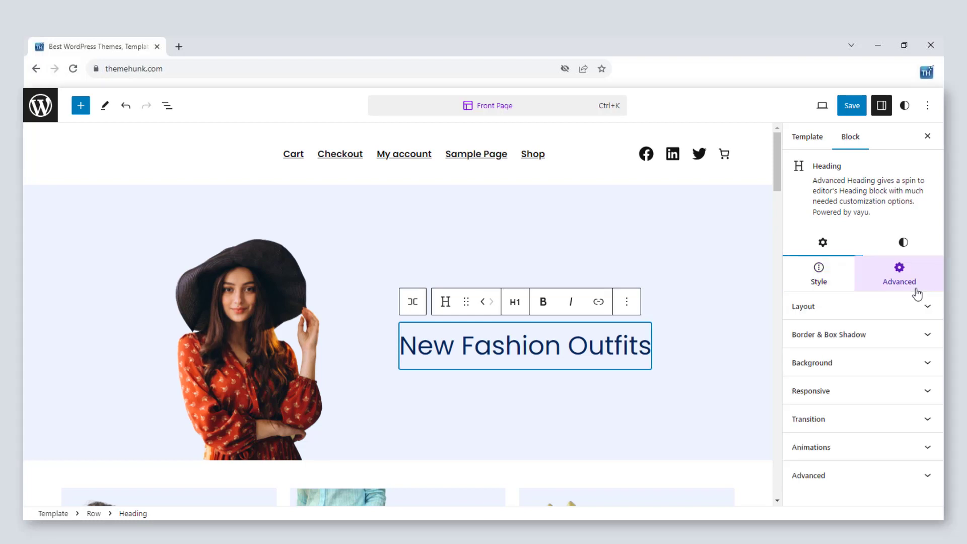
pyautogui.click(913, 318)
pyautogui.scroll(-3, 911, 317)
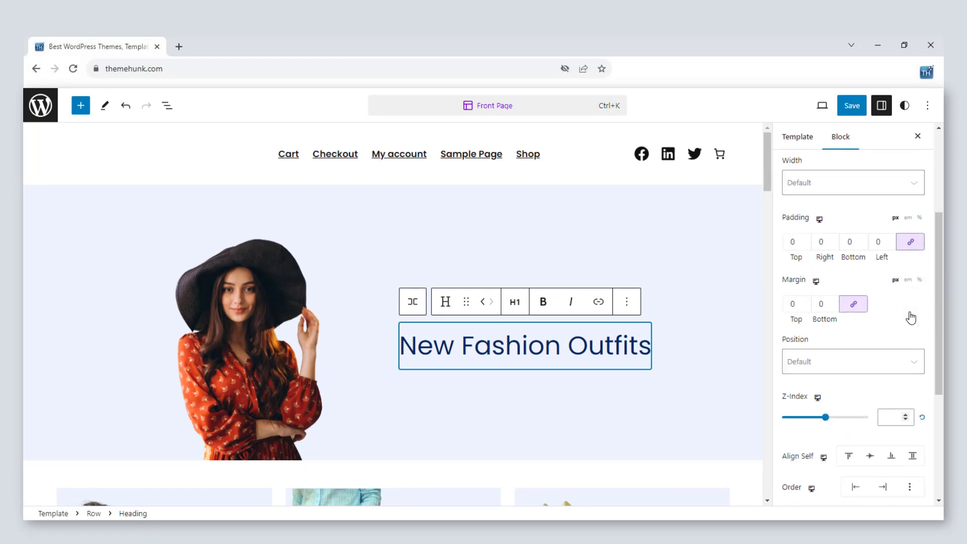
pyautogui.click(806, 240)
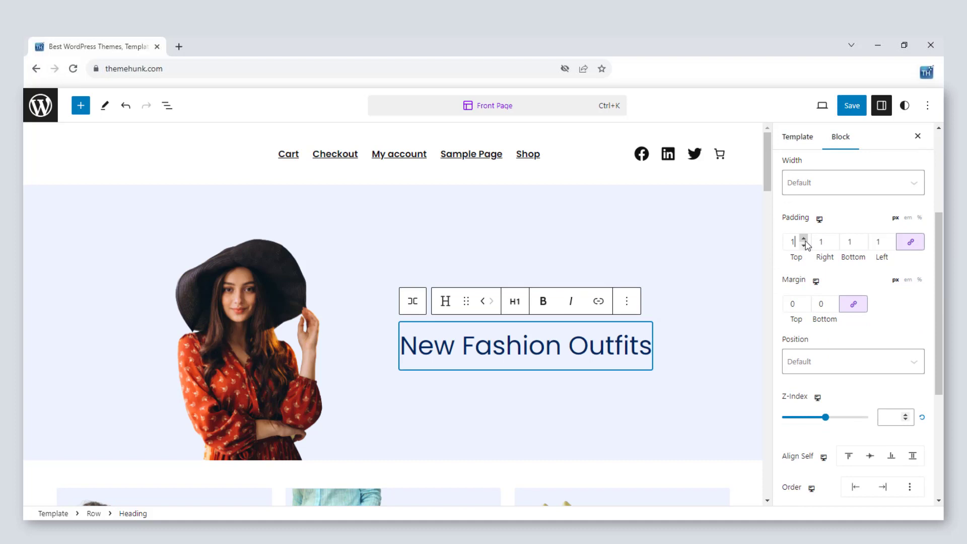
pyautogui.click(805, 240)
pyautogui.click(805, 241)
pyautogui.click(805, 240)
pyautogui.click(805, 240)
pyautogui.click(806, 241)
pyautogui.click(805, 240)
# - Return the heading's padding to 0 on all sides
pyautogui.click(805, 246)
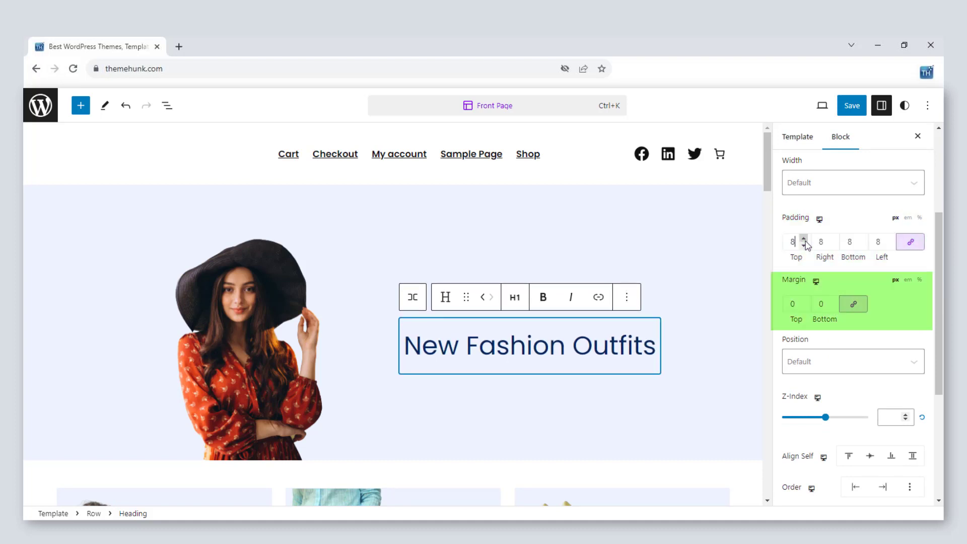
pyautogui.click(805, 246)
pyautogui.click(805, 246)
pyautogui.click(805, 246)
pyautogui.click(805, 246)
pyautogui.click(804, 246)
pyautogui.click(805, 245)
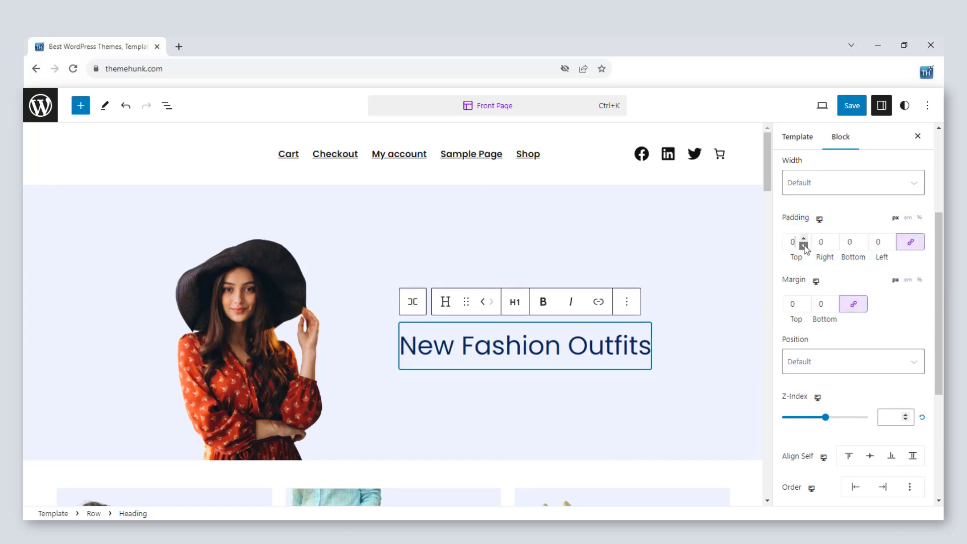
# - Review the heading's position choices and its z-index, align self, order and size layout options without changing them
pyautogui.click(870, 360)
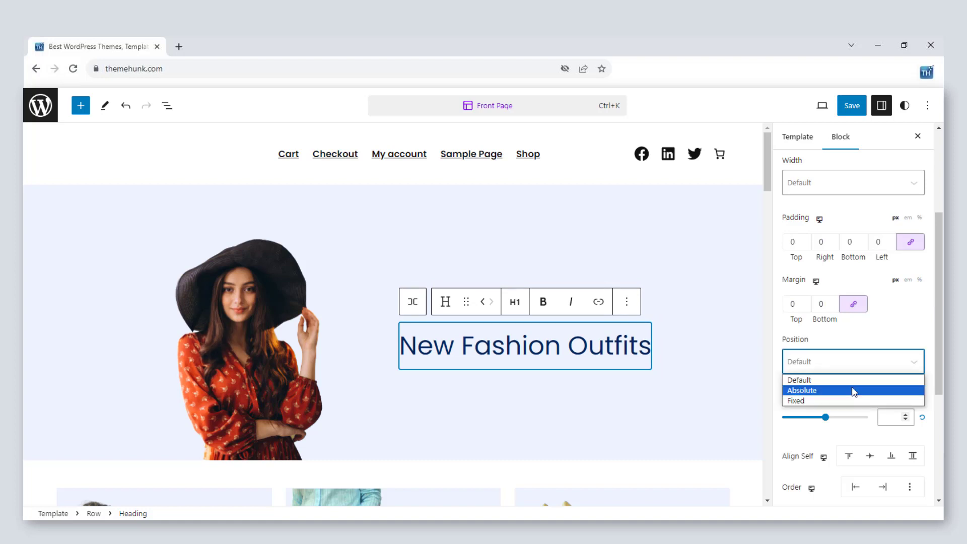
pyautogui.click(891, 329)
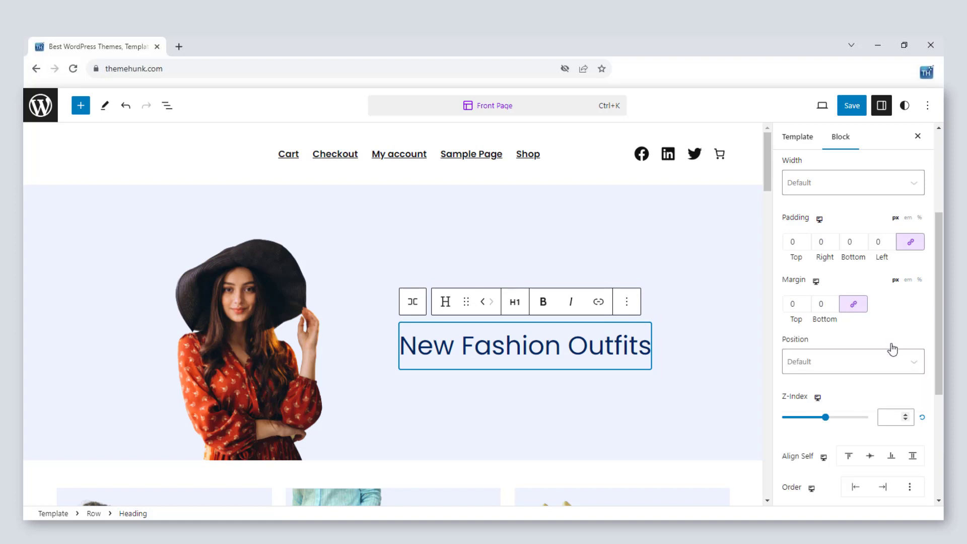
pyautogui.scroll(-3, 897, 350)
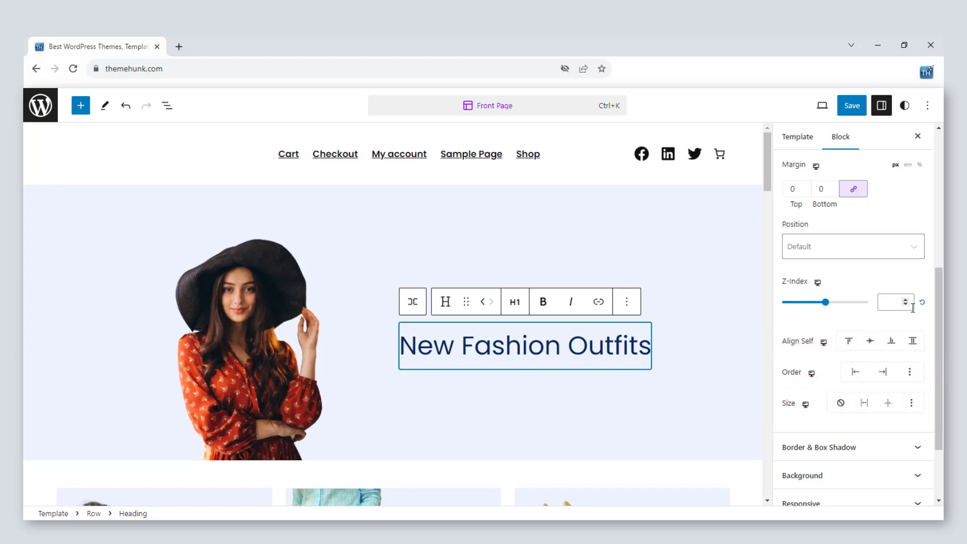
pyautogui.scroll(3, 916, 254)
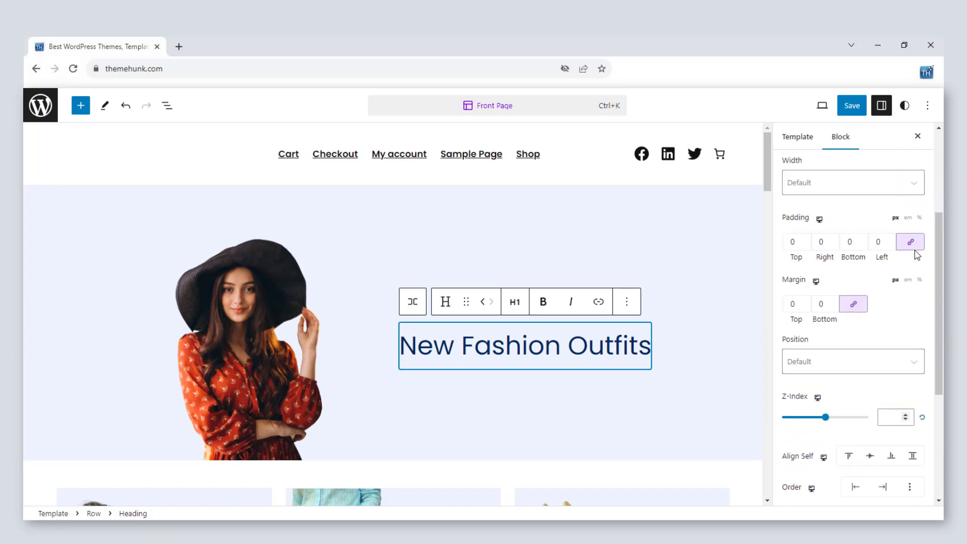
pyautogui.scroll(2, 907, 202)
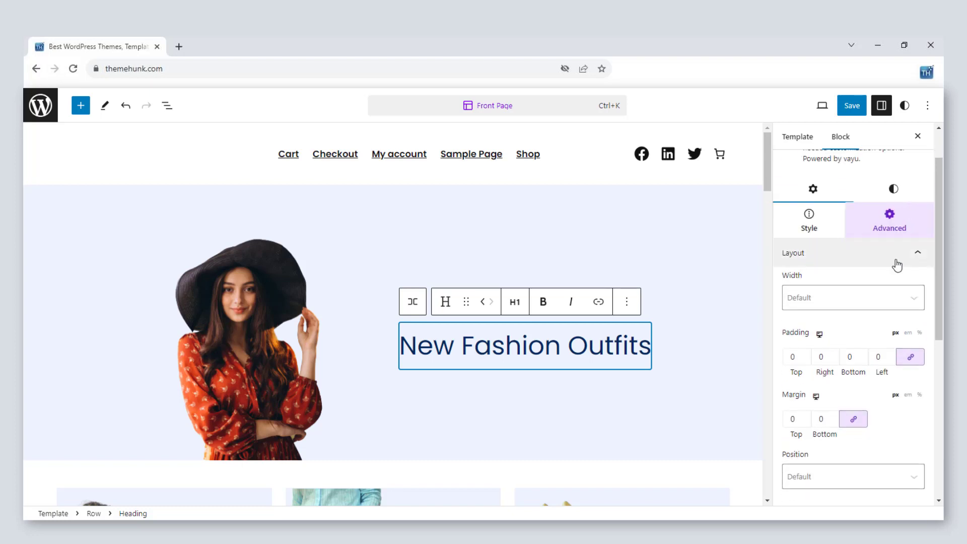
pyautogui.click(897, 262)
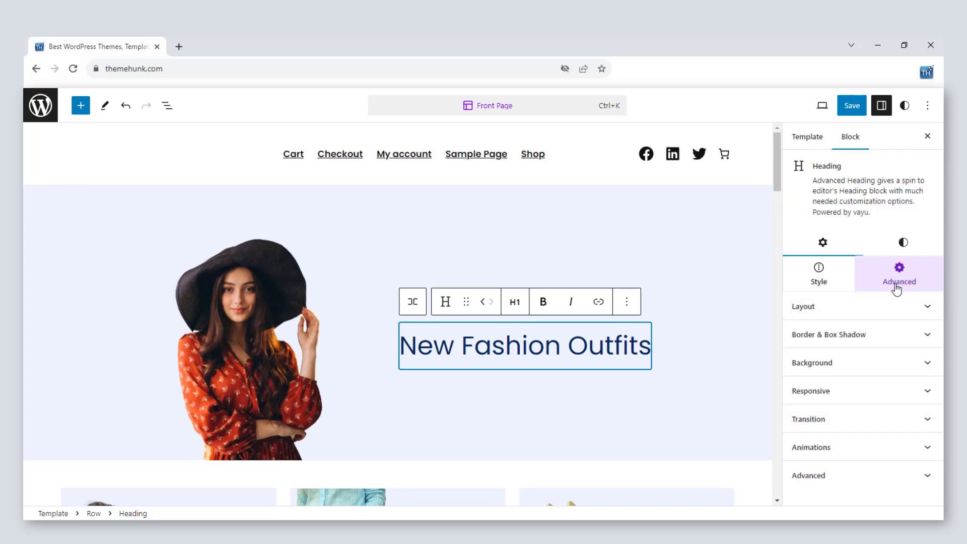
# - Give the heading a Groove border with a width of 1 px on all sides
pyautogui.click(879, 342)
pyautogui.scroll(-2, 843, 343)
pyautogui.click(840, 332)
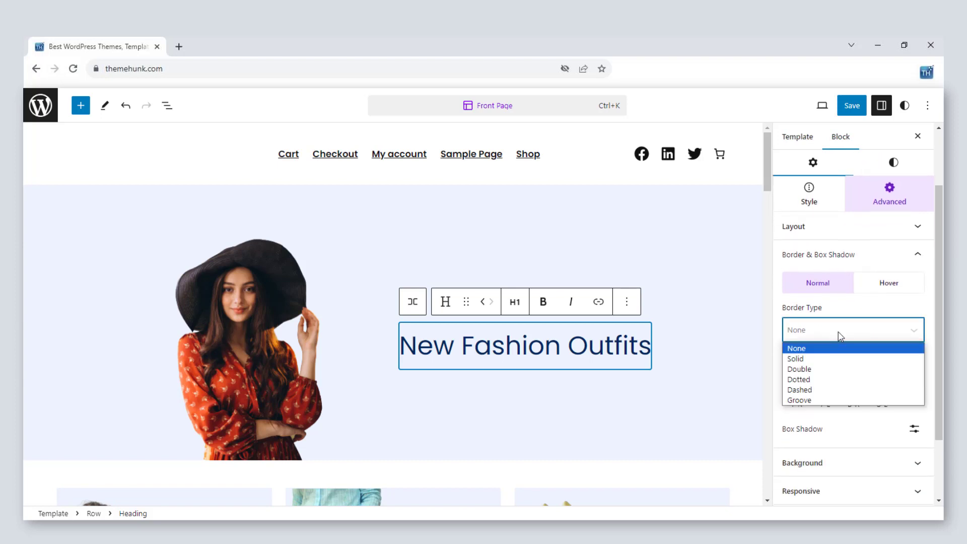
pyautogui.click(829, 401)
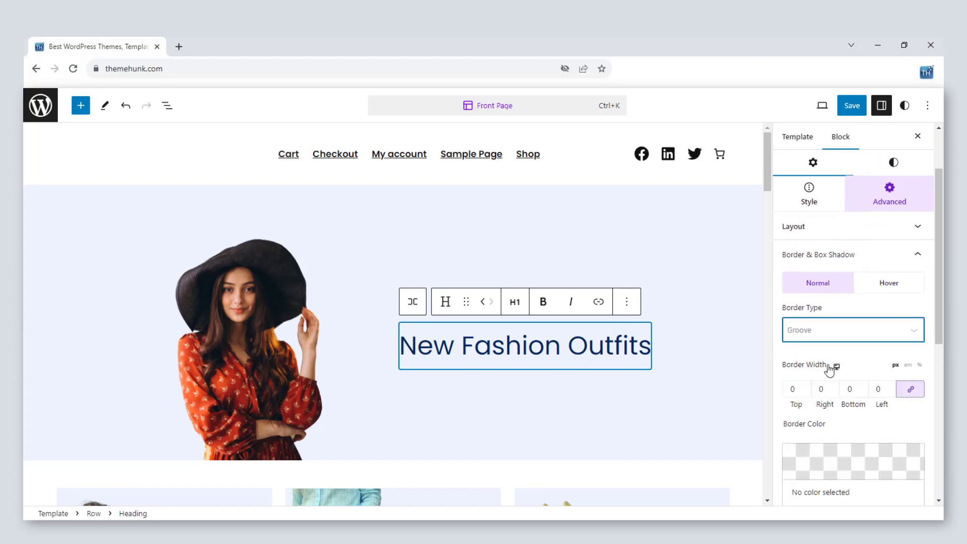
pyautogui.click(804, 388)
# - Set the heading's border color to the custom blue #3641C8
pyautogui.click(809, 461)
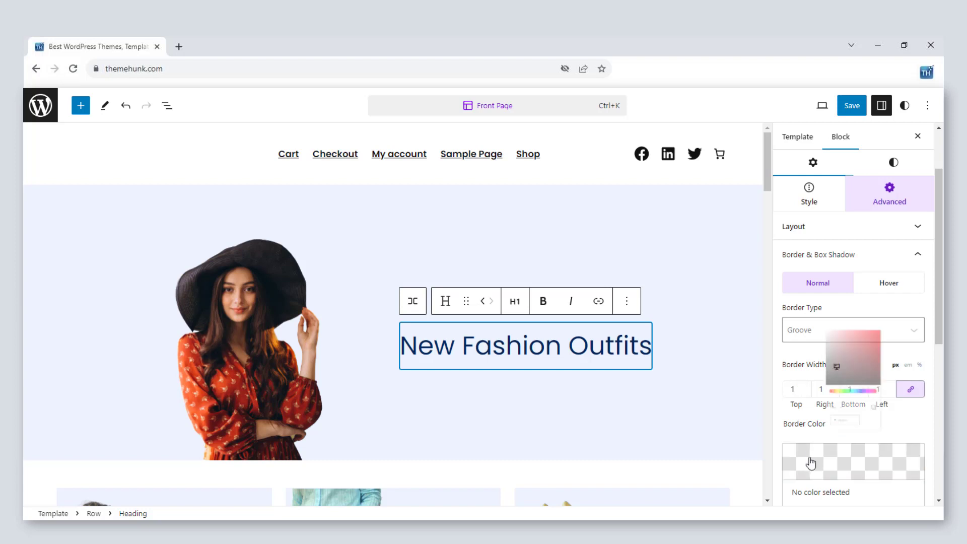
pyautogui.click(872, 350)
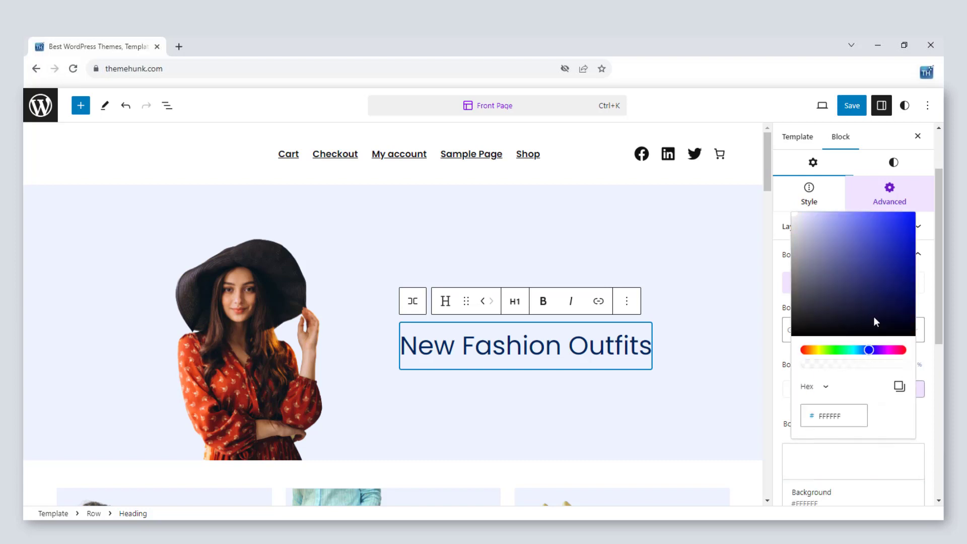
pyautogui.click(882, 241)
pyautogui.click(788, 402)
# - Increase the heading's border width to 12 px on all sides
pyautogui.click(805, 387)
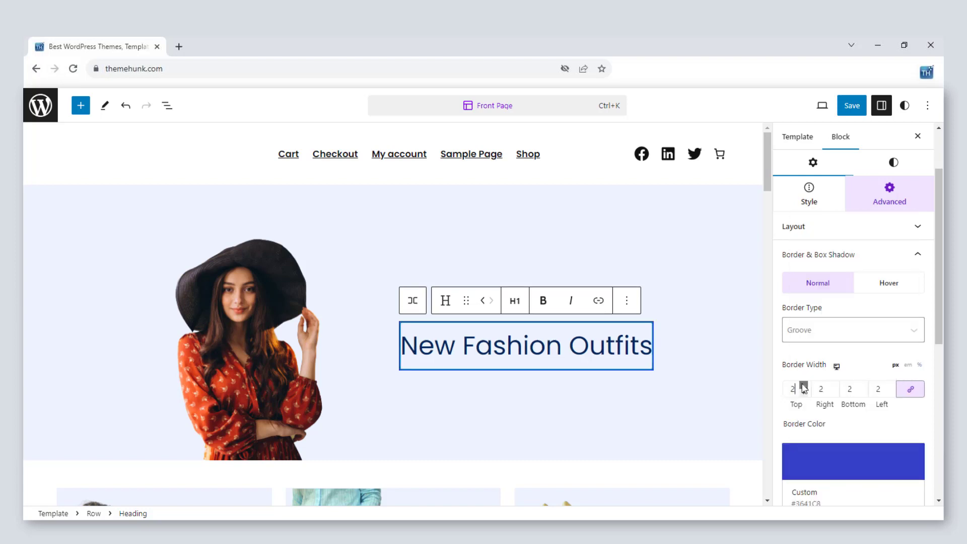
pyautogui.click(805, 388)
pyautogui.click(805, 388)
pyautogui.click(805, 387)
pyautogui.click(805, 387)
pyautogui.click(804, 388)
pyautogui.click(804, 387)
pyautogui.click(805, 388)
pyautogui.click(805, 387)
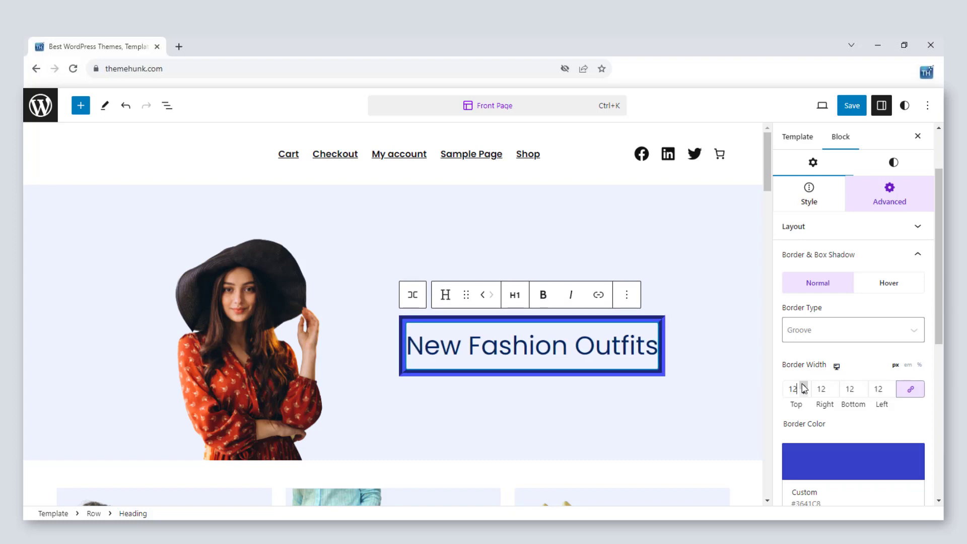
# - Reduce the heading's border width to 0 and set its border type to None
pyautogui.click(804, 393)
pyautogui.click(804, 392)
pyautogui.click(805, 393)
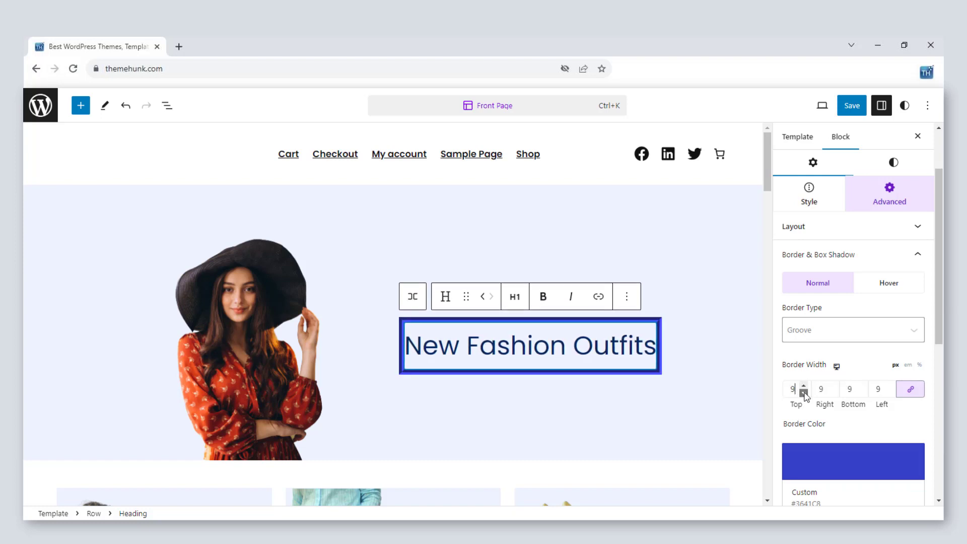
pyautogui.click(804, 392)
pyautogui.click(804, 393)
pyautogui.click(804, 393)
pyautogui.click(804, 392)
pyautogui.click(804, 393)
pyautogui.click(804, 392)
pyautogui.click(804, 392)
pyautogui.click(804, 392)
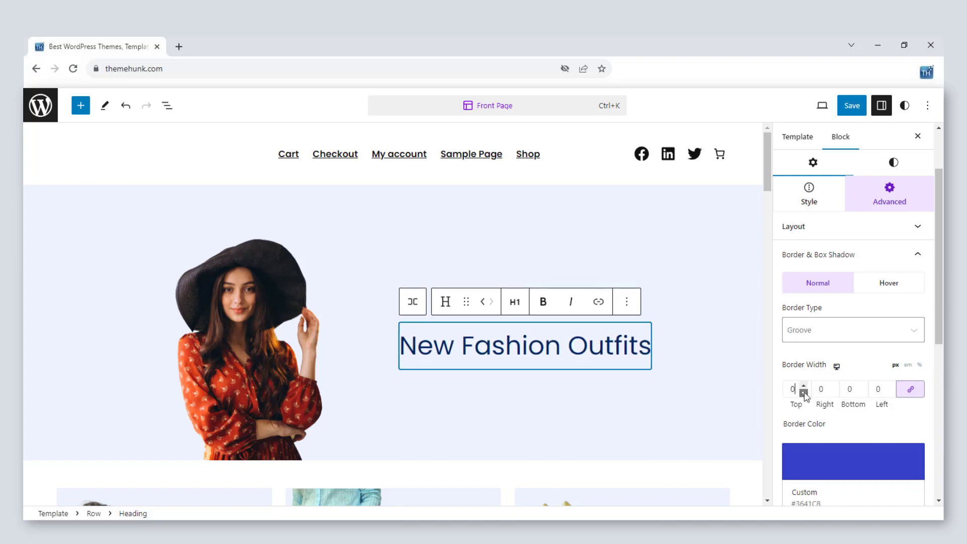
pyautogui.click(842, 331)
pyautogui.click(829, 347)
# - Look at the heading's border radius and box shadow settings and leave them unchanged
pyautogui.scroll(-2, 839, 408)
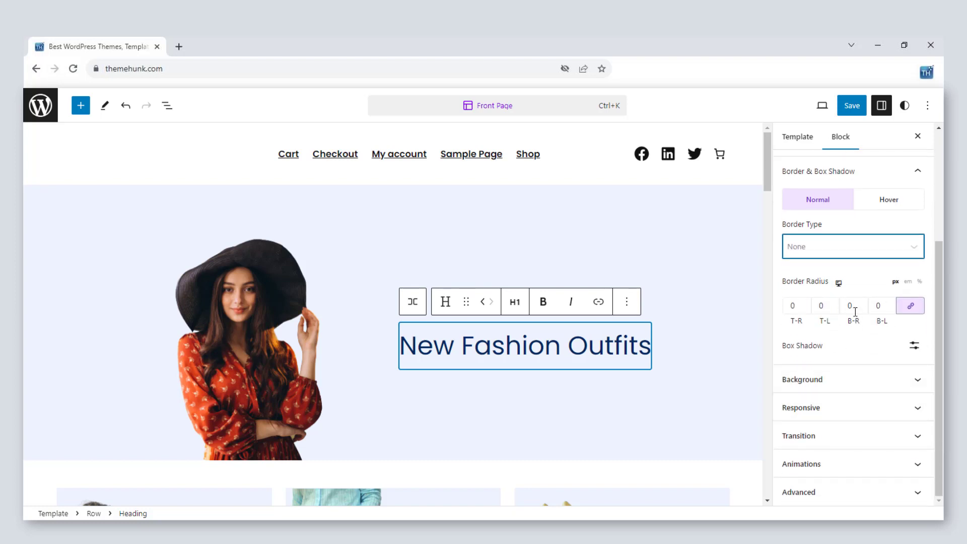
pyautogui.click(915, 346)
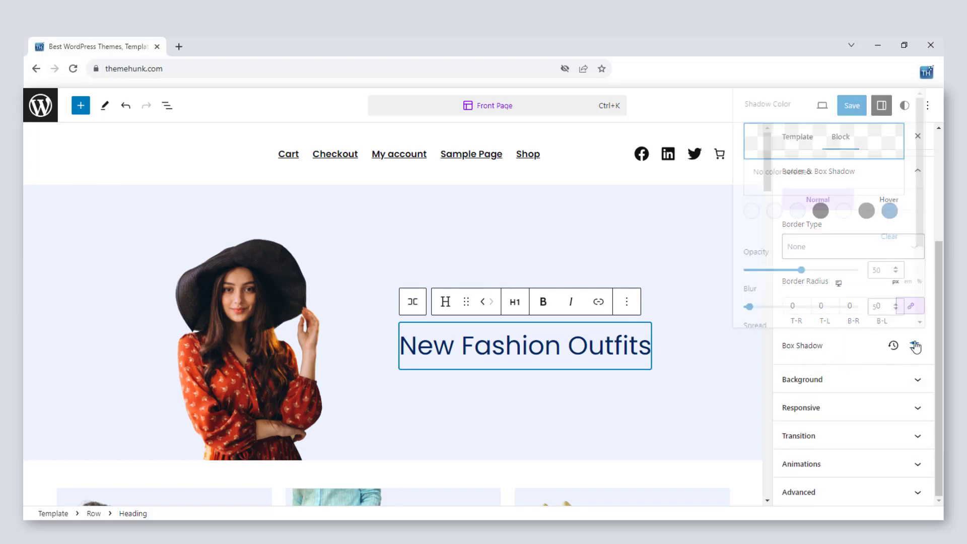
pyautogui.click(915, 346)
pyautogui.scroll(3, 890, 316)
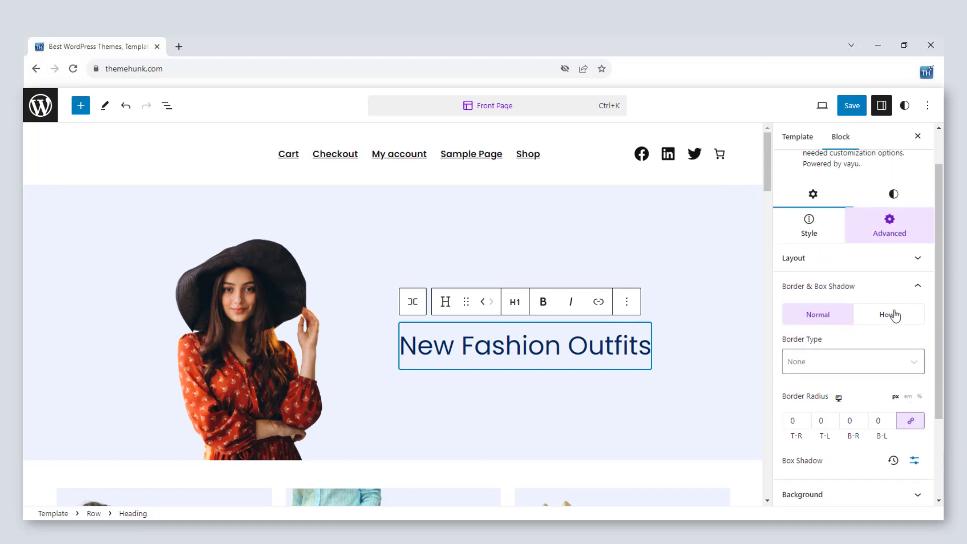
pyautogui.scroll(1, 914, 282)
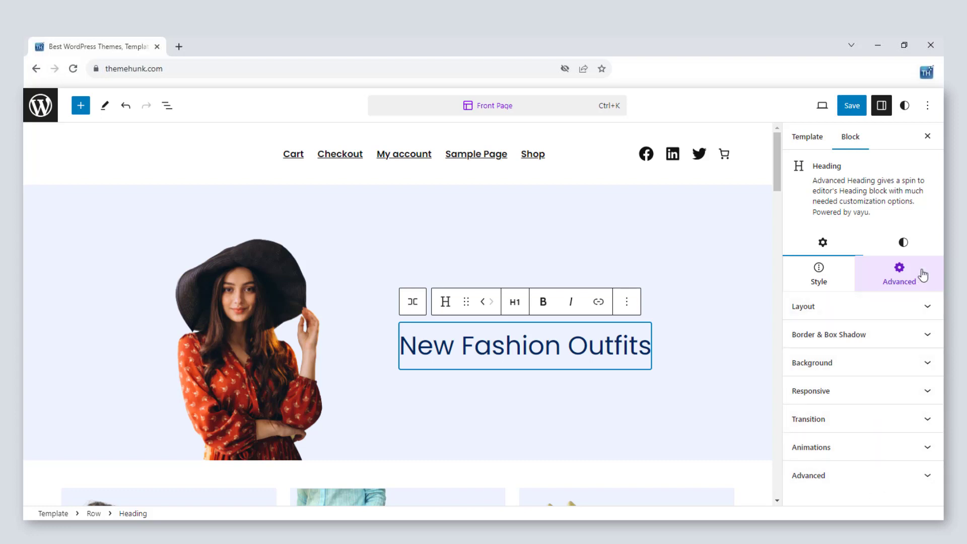
# - Save the front page template and view the live site
pyautogui.click(853, 106)
pyautogui.click(853, 108)
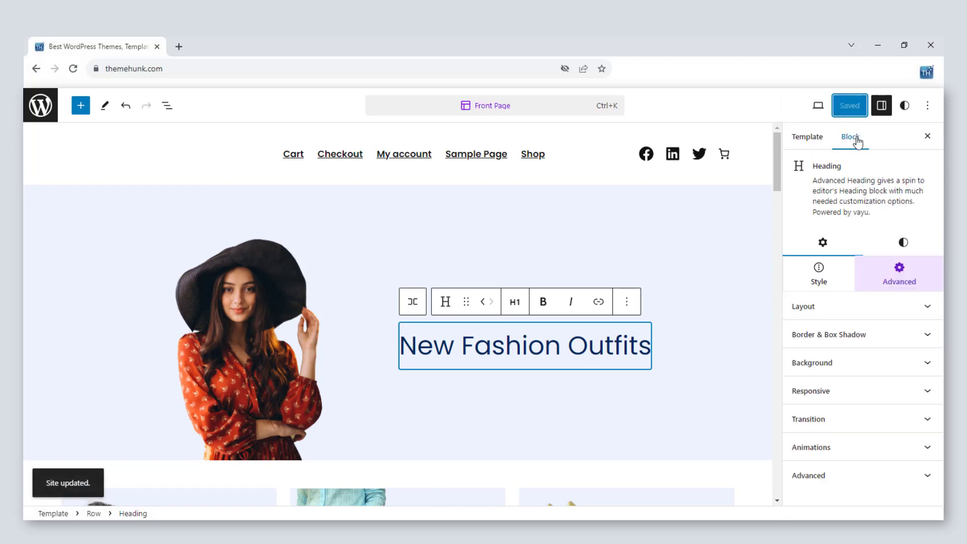
pyautogui.click(819, 108)
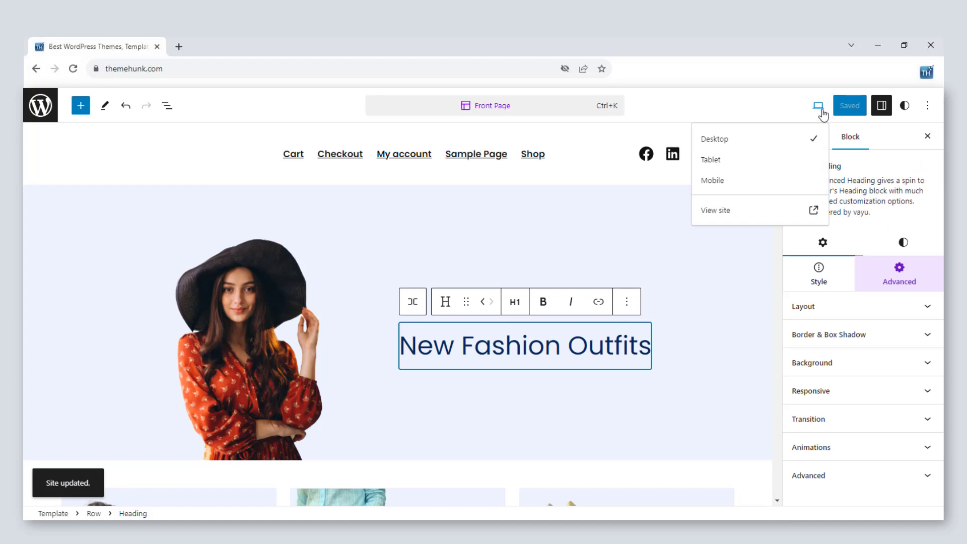
pyautogui.click(785, 222)
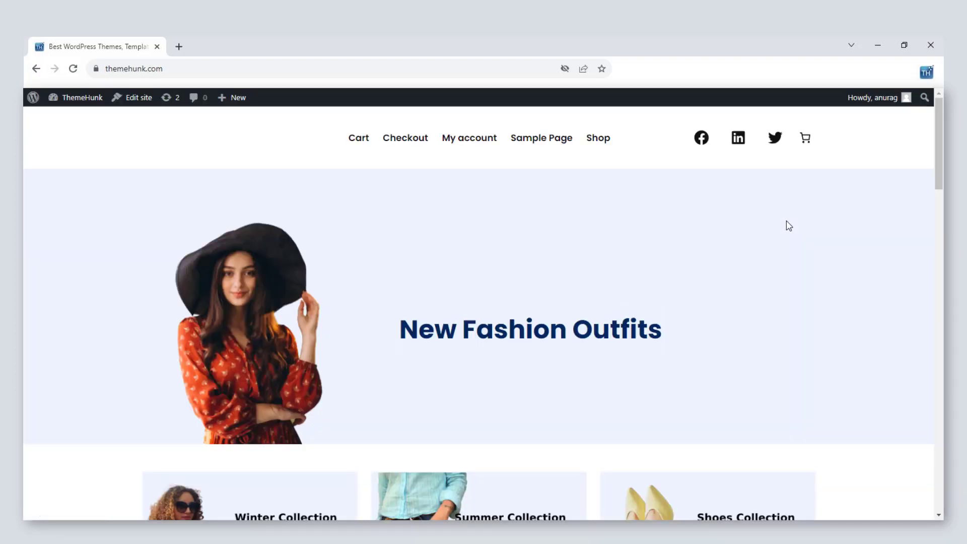